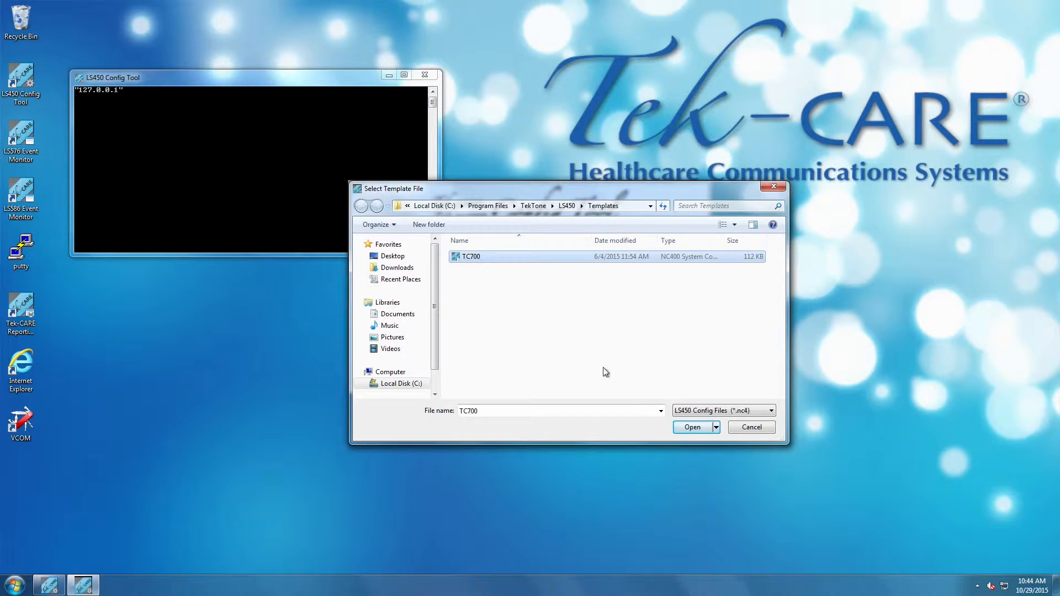
# - Create a configuration from the TC700 template and save it as "TC700 Training Video" in the Configs folder
pyautogui.click(677, 427)
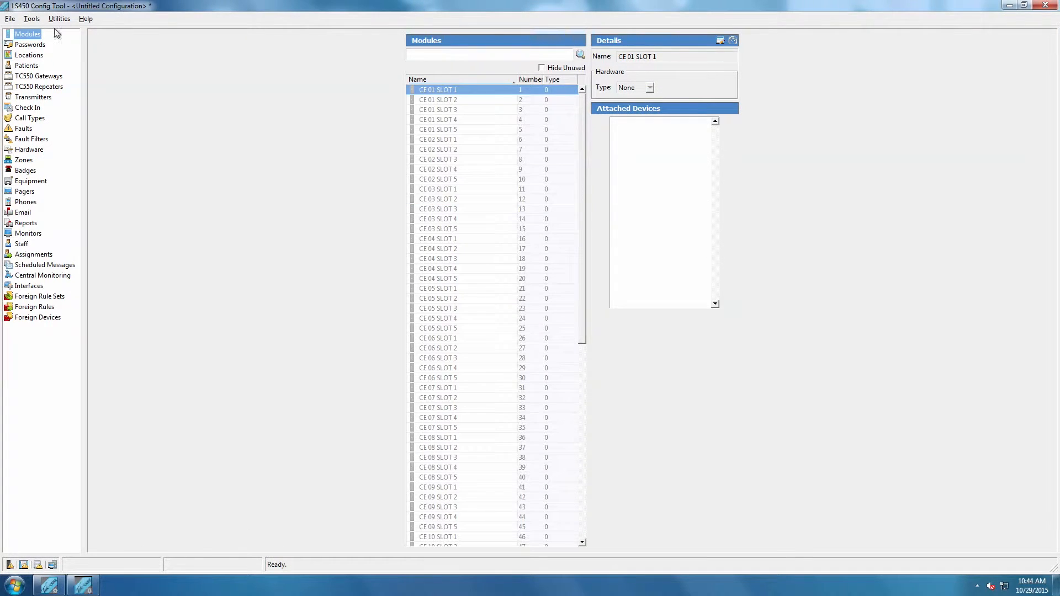
pyautogui.click(10, 18)
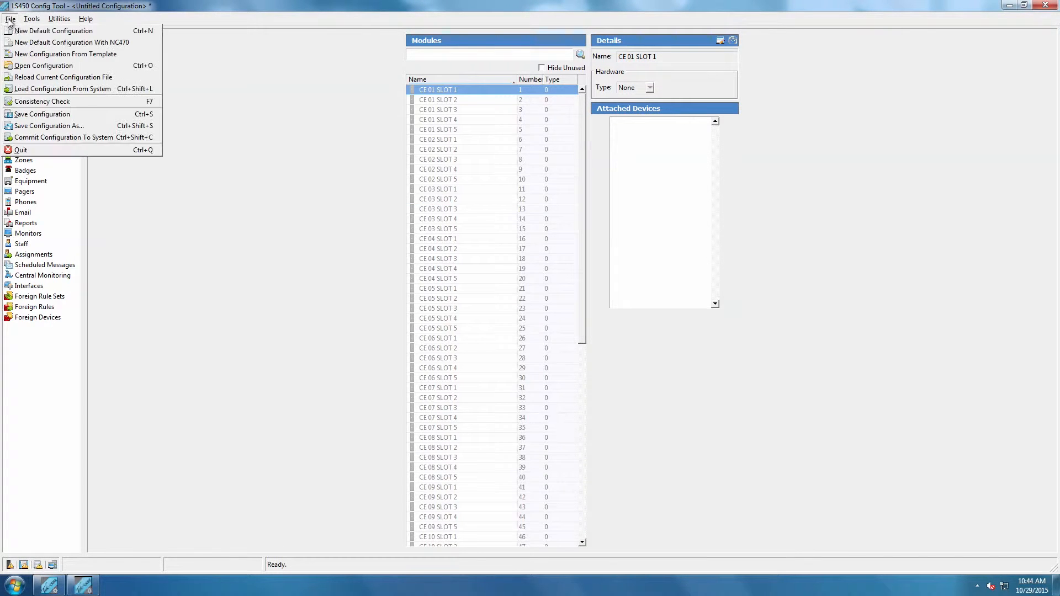
pyautogui.click(61, 133)
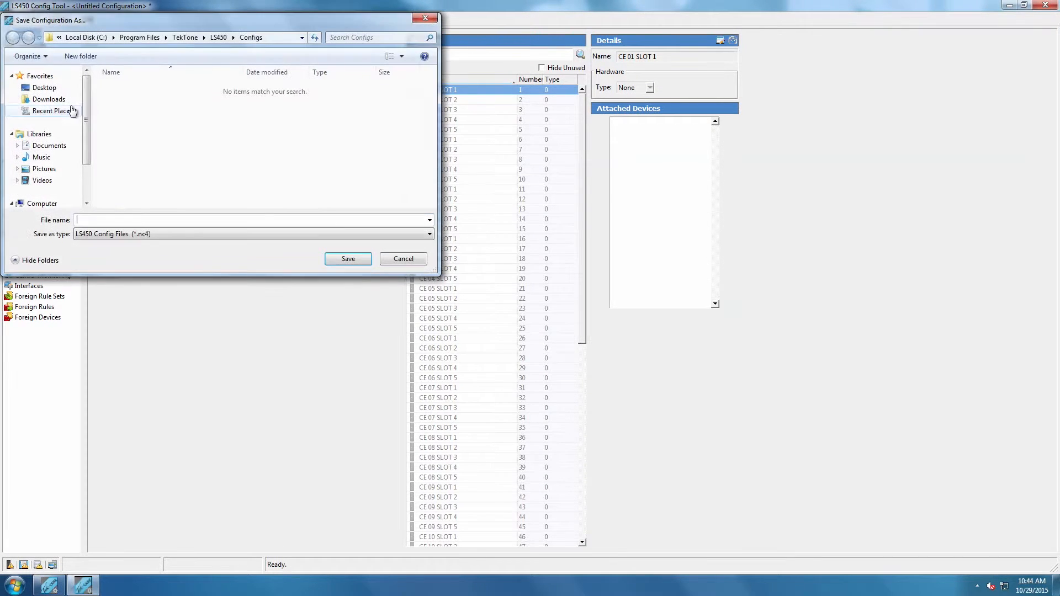
pyautogui.write('TC700 Training Video')
pyautogui.click(338, 258)
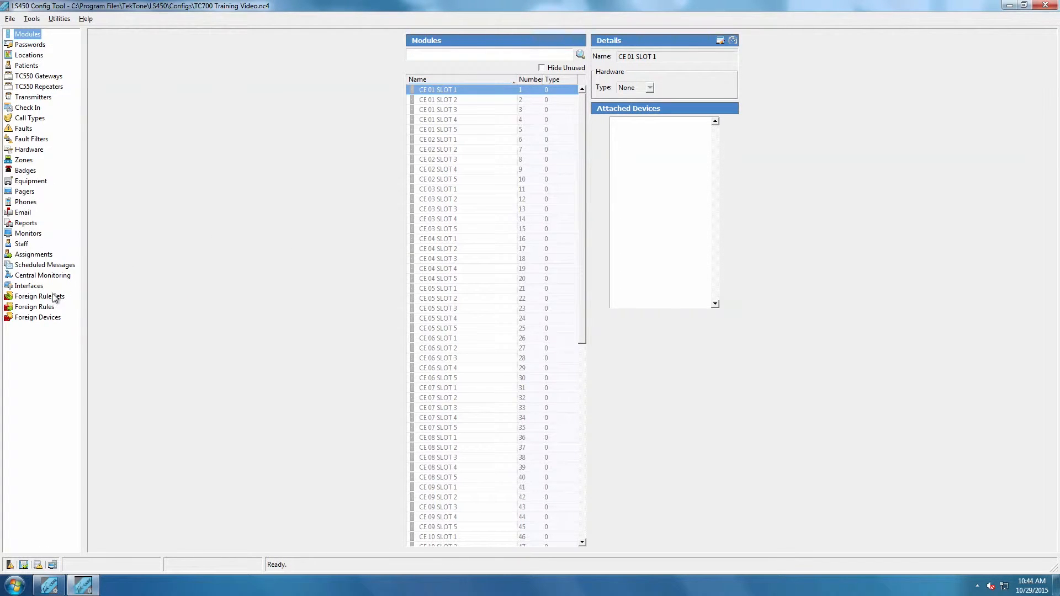
# - Review the template's interfaces, foreign rule sets, foreign rules and foreign devices
pyautogui.click(29, 286)
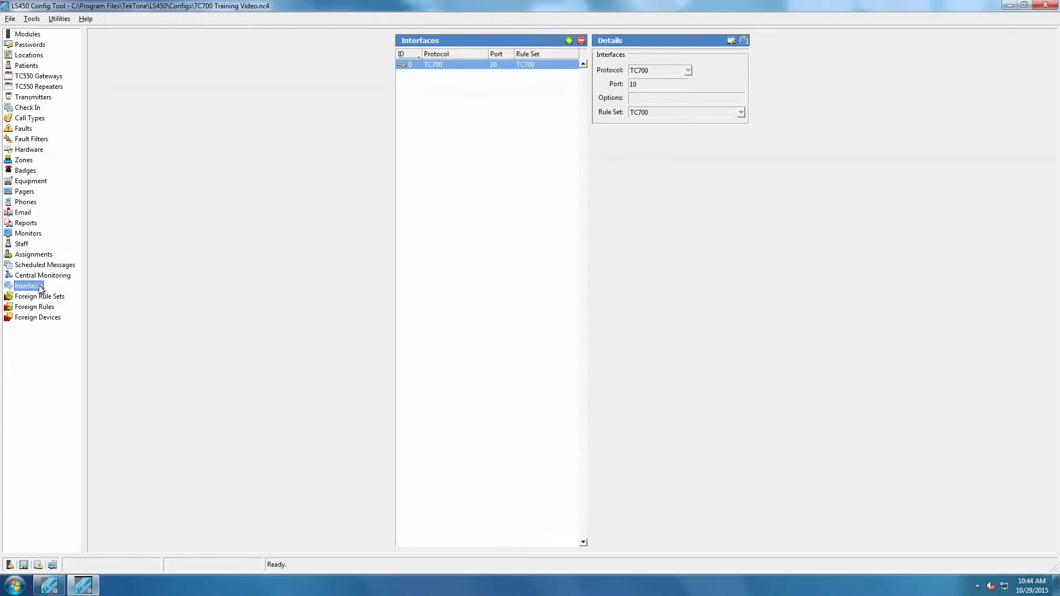
pyautogui.click(45, 298)
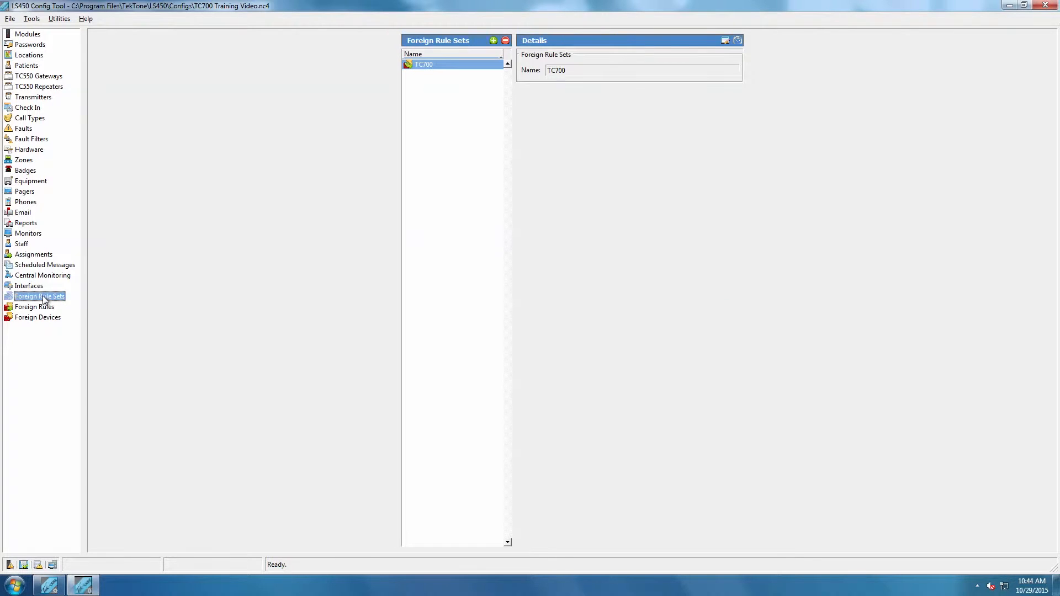
pyautogui.click(45, 308)
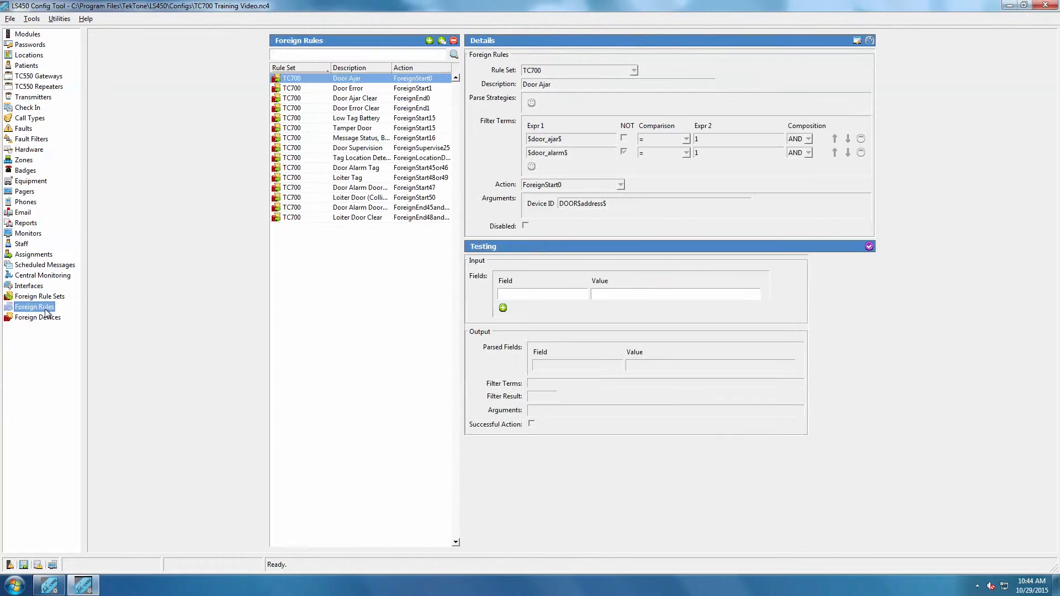
pyautogui.click(46, 318)
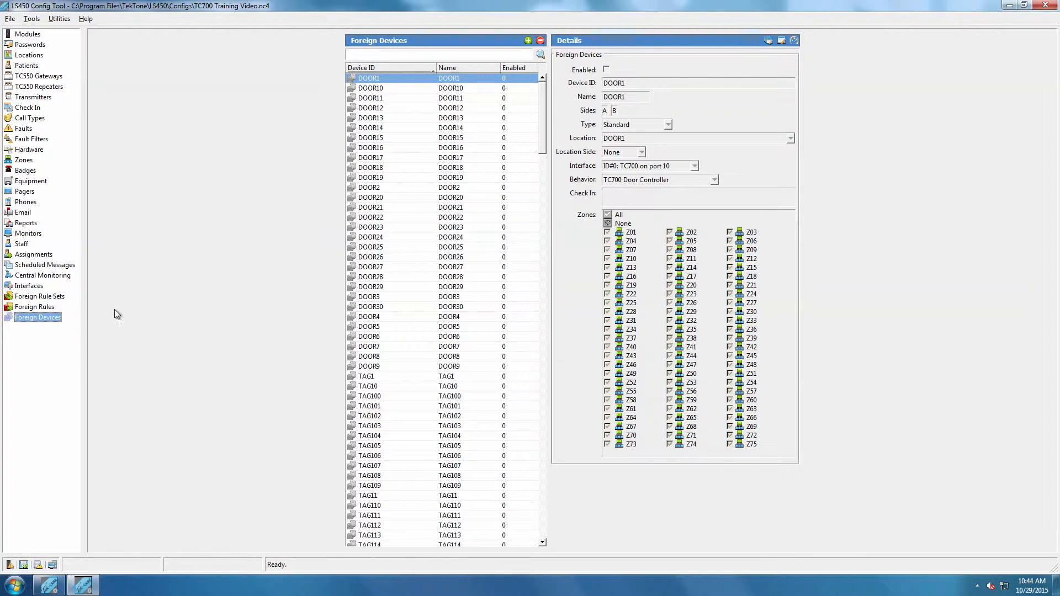
# - Add a proximity map named "First Floor" to the locations, using the Grandview Proximity Map image from the pics folder
pyautogui.click(33, 57)
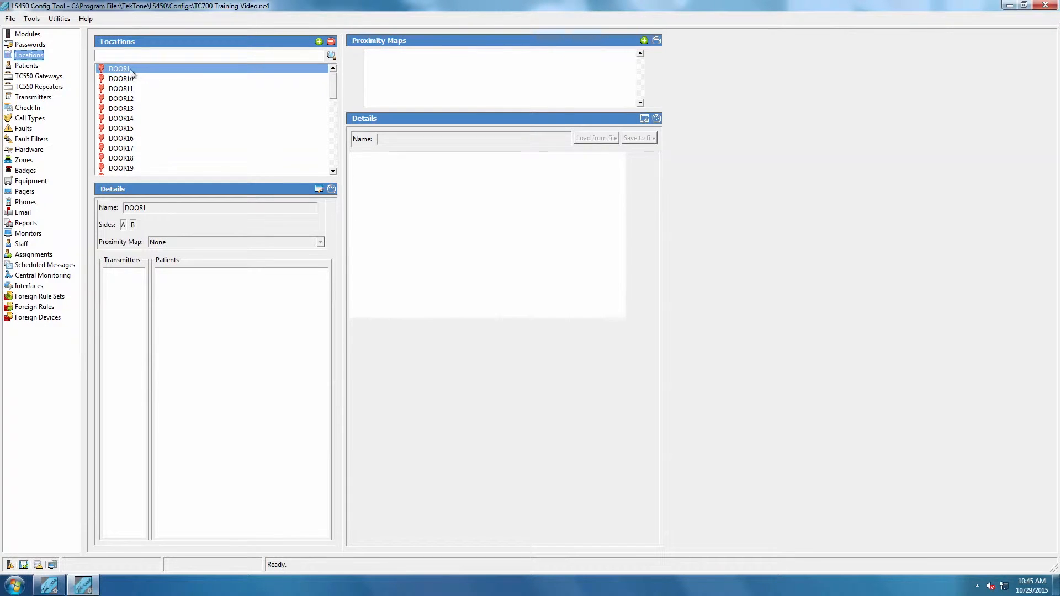
pyautogui.moveTo(335, 79)
pyautogui.mouseDown()
pyautogui.moveTo(334, 145)
pyautogui.moveTo(333, 79)
pyautogui.mouseUp()
pyautogui.click(645, 41)
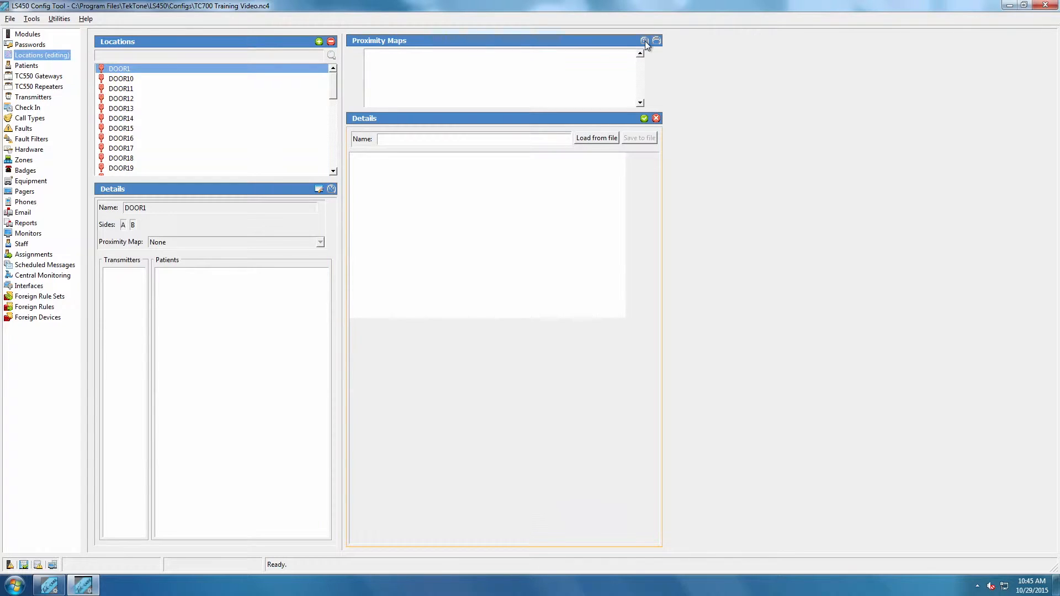
pyautogui.click(610, 137)
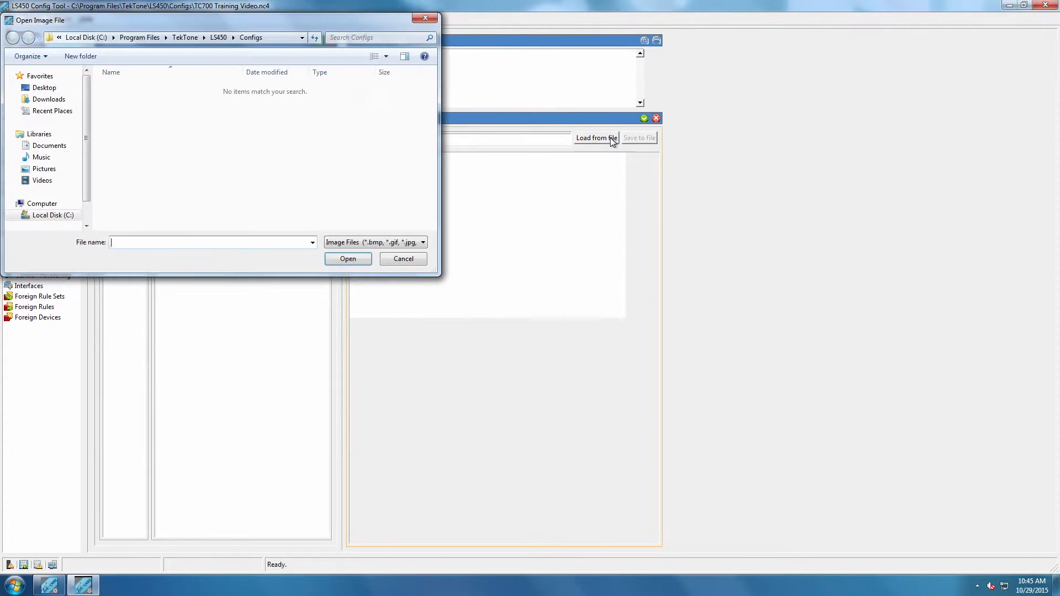
pyautogui.click(57, 169)
pyautogui.click(150, 128)
pyautogui.doubleClick(151, 127)
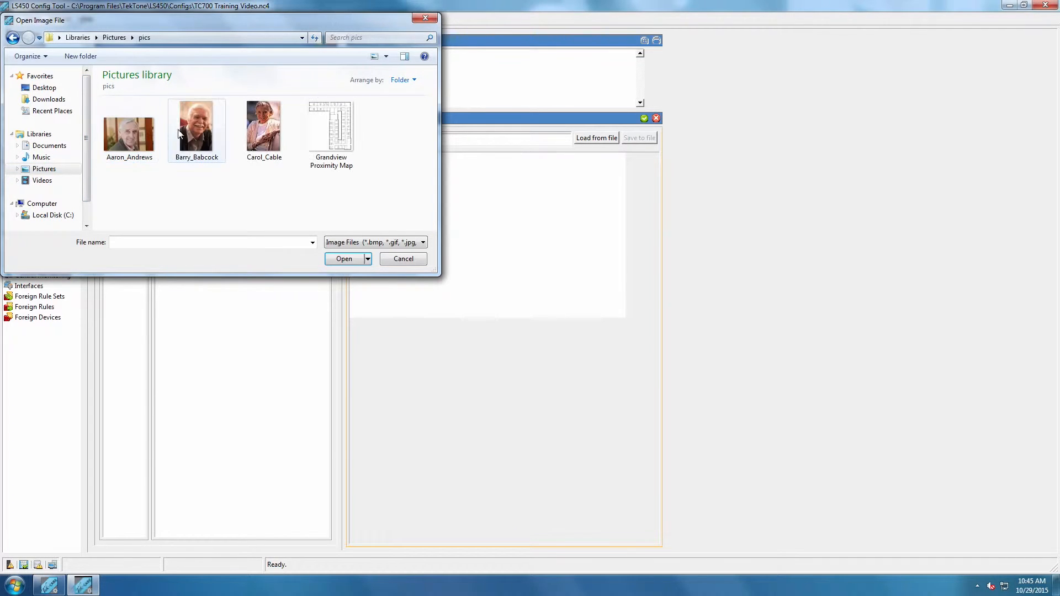
pyautogui.click(325, 128)
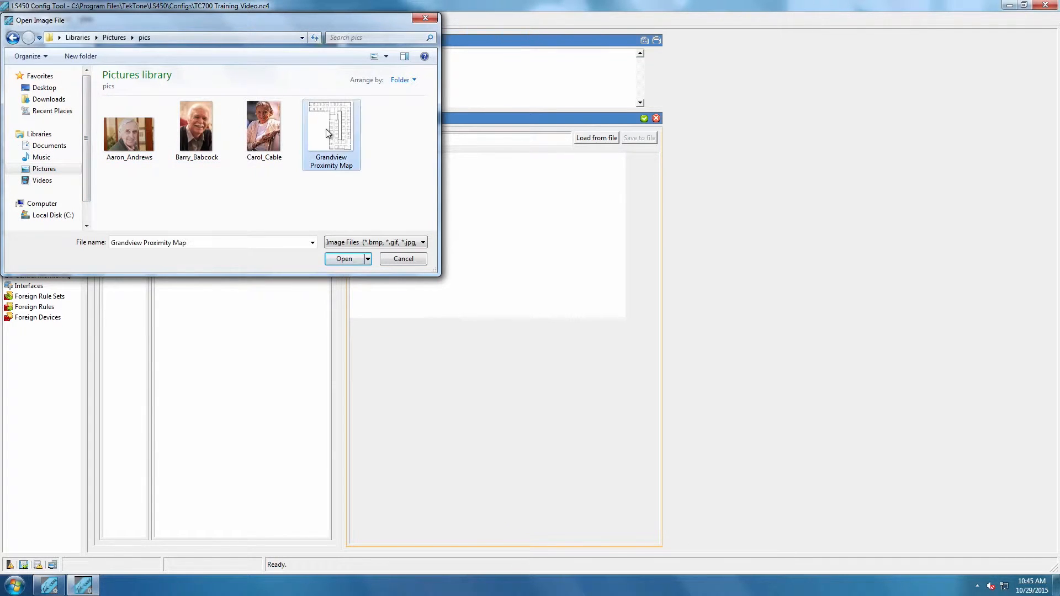
pyautogui.click(353, 259)
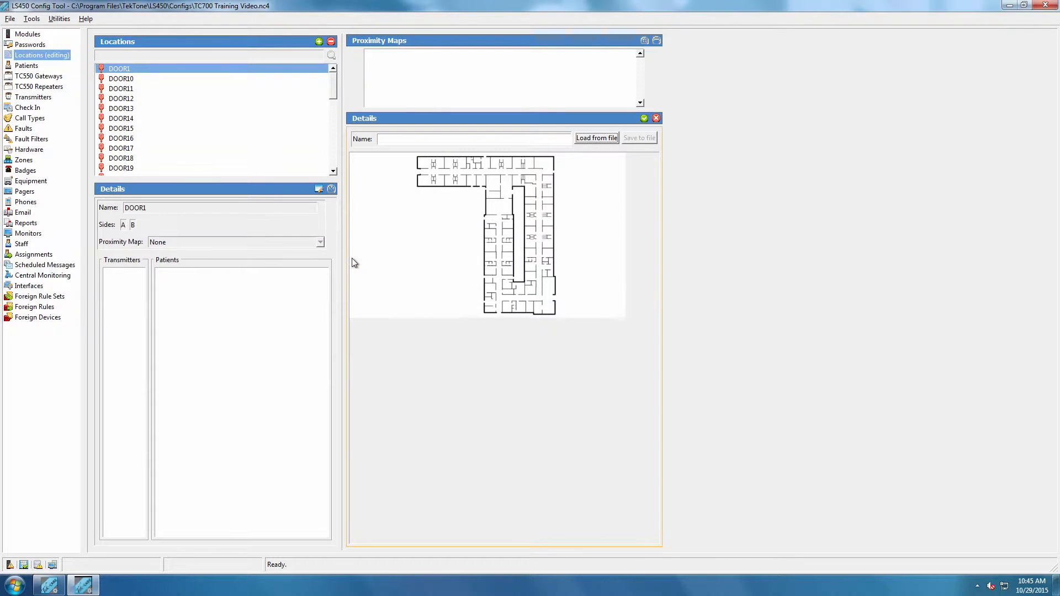
pyautogui.click(550, 137)
pyautogui.write('First Floor')
pyautogui.click(645, 118)
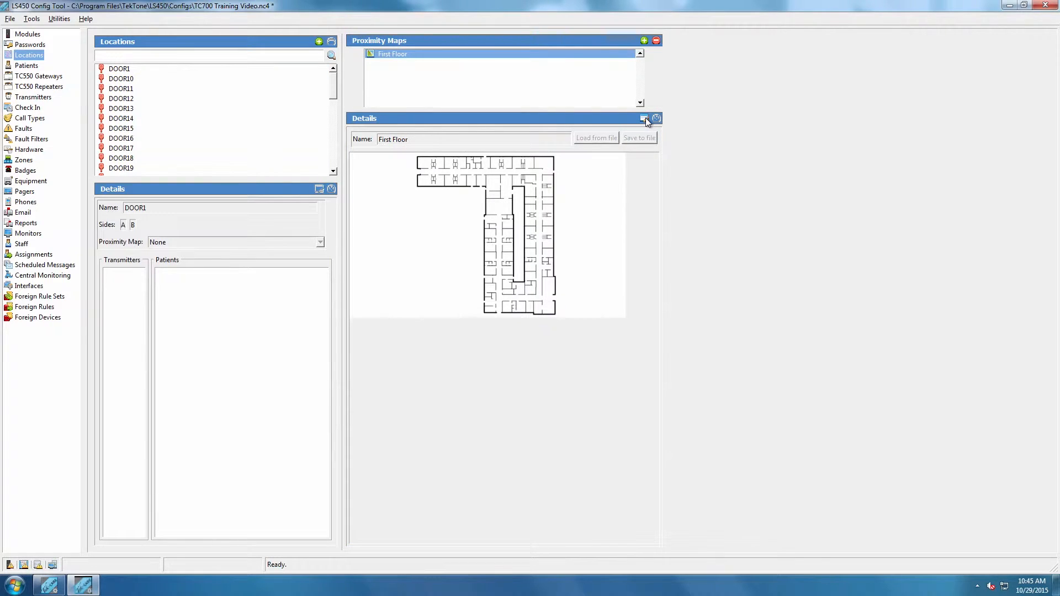
# - Rename location DOOR1 as "Front Door" and assign it to the First Floor proximity map
pyautogui.moveTo(334, 83)
pyautogui.mouseDown()
pyautogui.moveTo(324, 156)
pyautogui.moveTo(325, 78)
pyautogui.mouseUp()
pyautogui.click(120, 70)
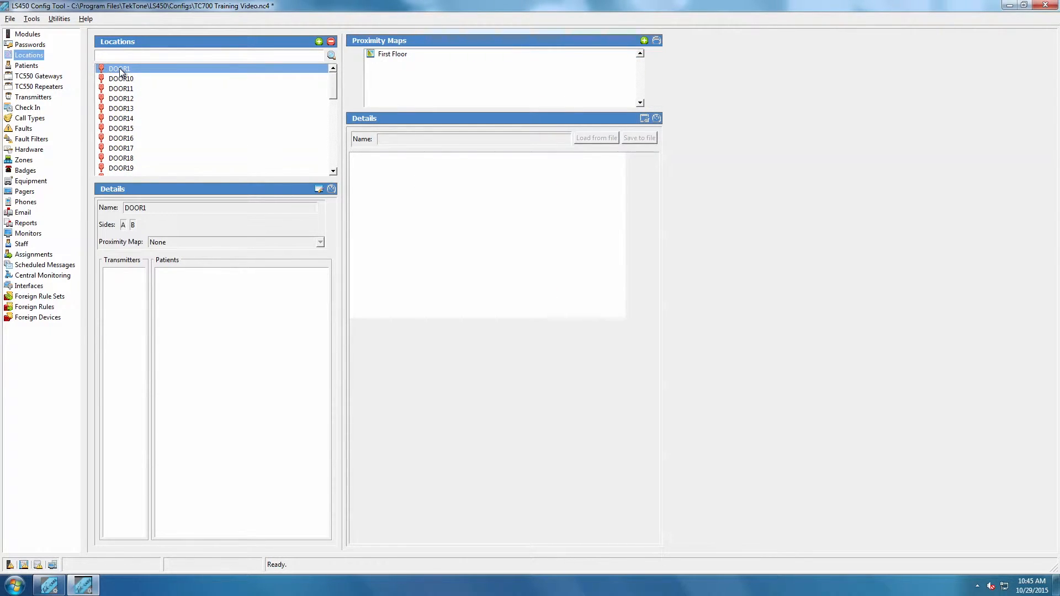
pyautogui.click(319, 189)
pyautogui.doubleClick(279, 208)
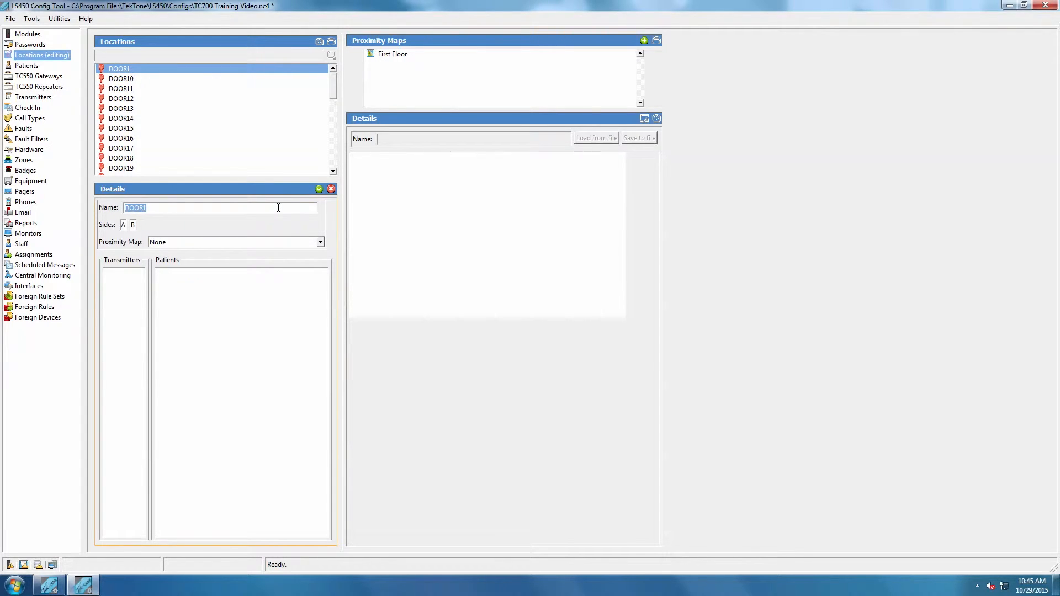
pyautogui.write('Front Door')
pyautogui.click(319, 243)
pyautogui.click(314, 264)
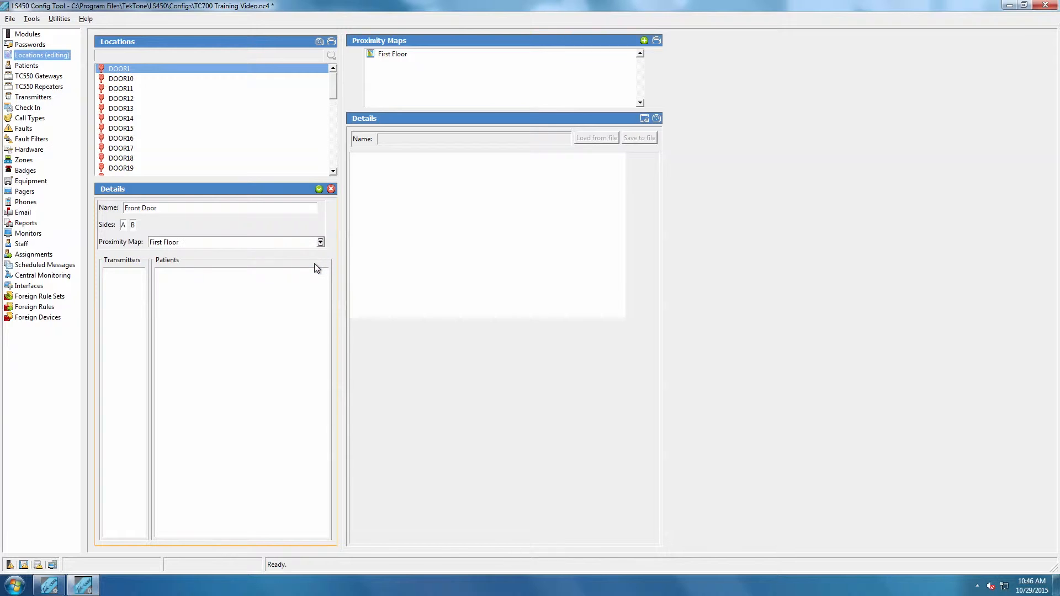
pyautogui.click(320, 190)
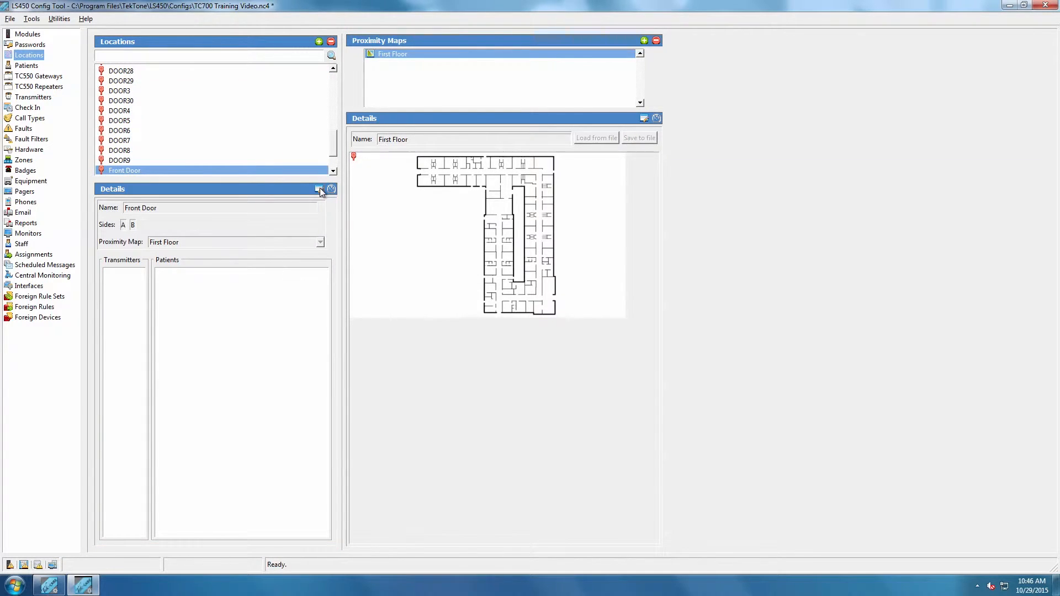
# - Place the Front Door marker at the opening in the lower right of the First Floor plan and save the map
pyautogui.click(644, 118)
pyautogui.moveTo(354, 158)
pyautogui.mouseDown()
pyautogui.moveTo(502, 238)
pyautogui.moveTo(551, 296)
pyautogui.mouseUp()
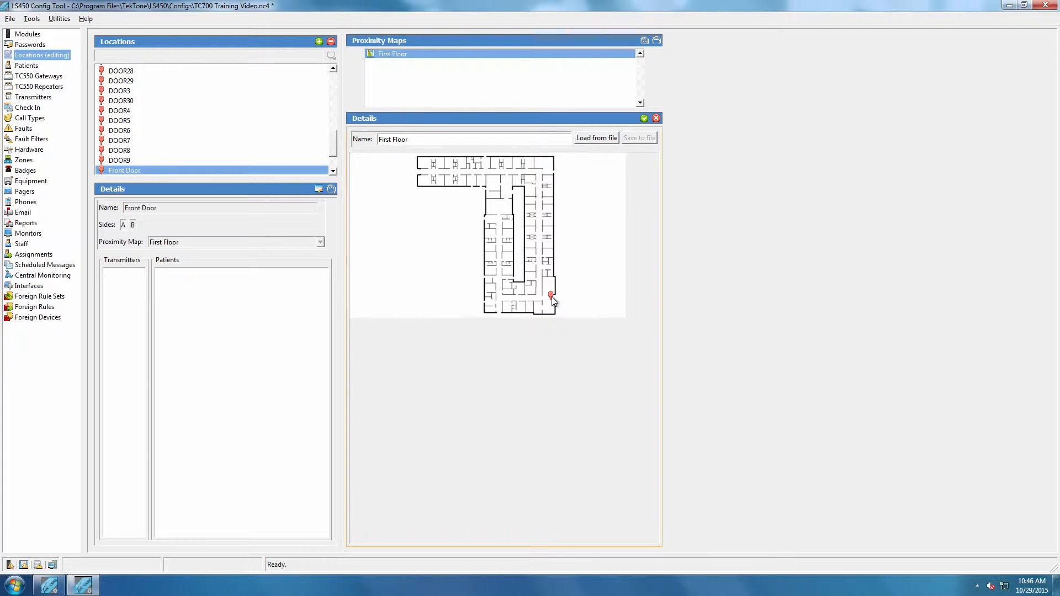
pyautogui.click(645, 121)
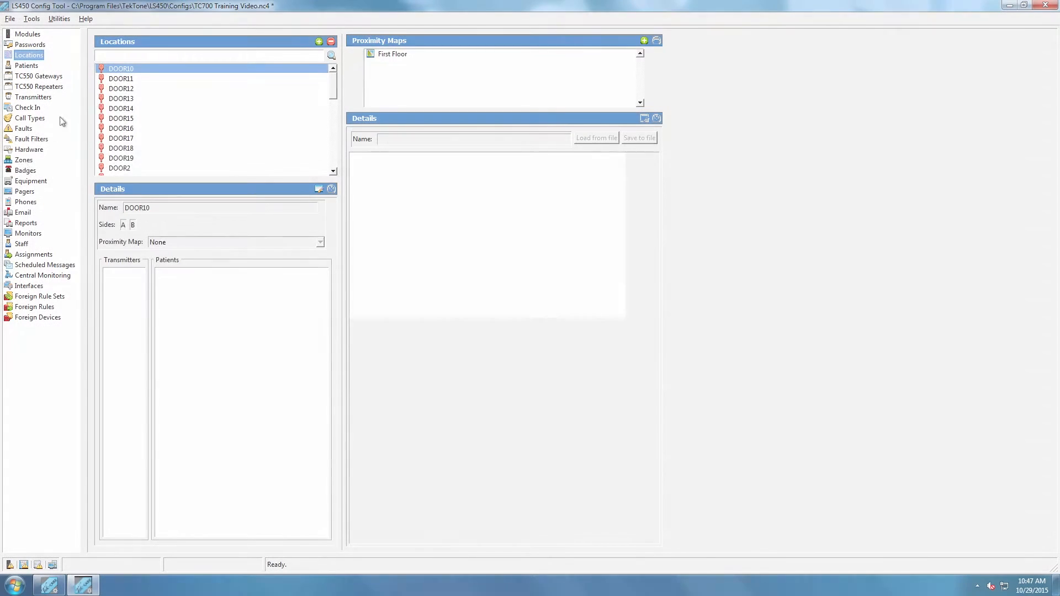
# - Rename zone Z01 as "Assisted Living" and zone Z02 as "Memory Care"
pyautogui.click(25, 161)
pyautogui.moveTo(570, 77)
pyautogui.mouseDown()
pyautogui.moveTo(578, 272)
pyautogui.moveTo(569, 79)
pyautogui.mouseUp()
pyautogui.doubleClick(497, 68)
pyautogui.write('Assisted Living')
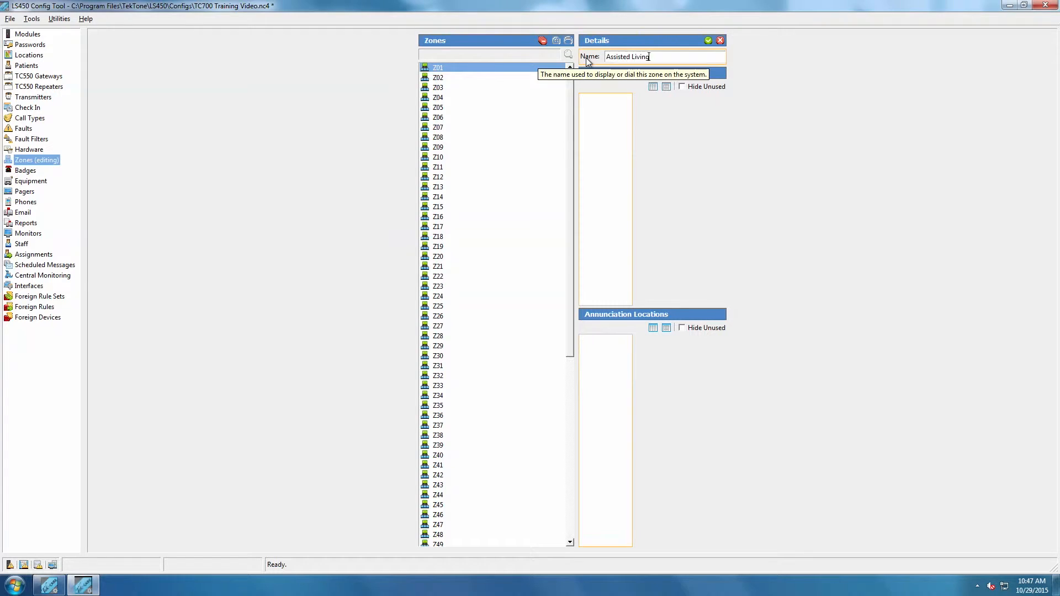
pyautogui.press('Return')
pyautogui.write('Memory Care')
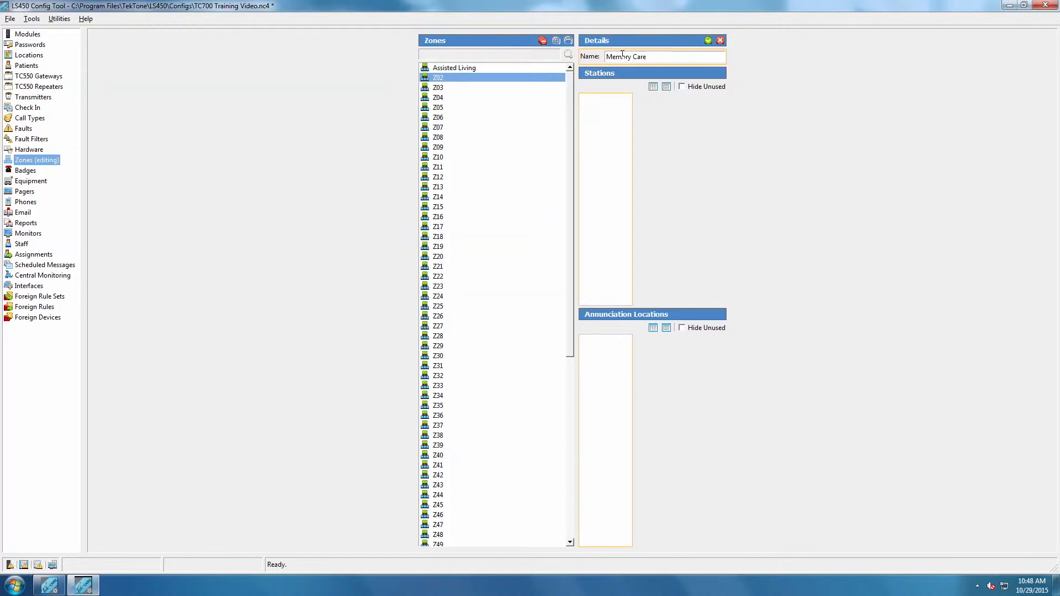
pyautogui.click(708, 41)
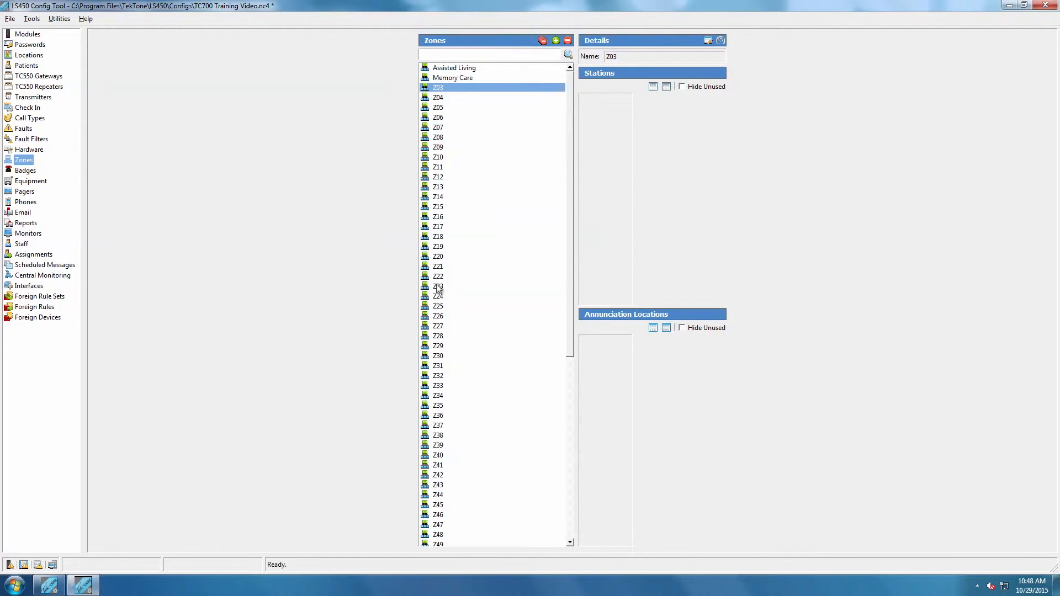
# - Delete all zones in one operation except Assisted Living and Memory Care
pyautogui.click(542, 41)
pyautogui.click(509, 78)
pyautogui.click(575, 77)
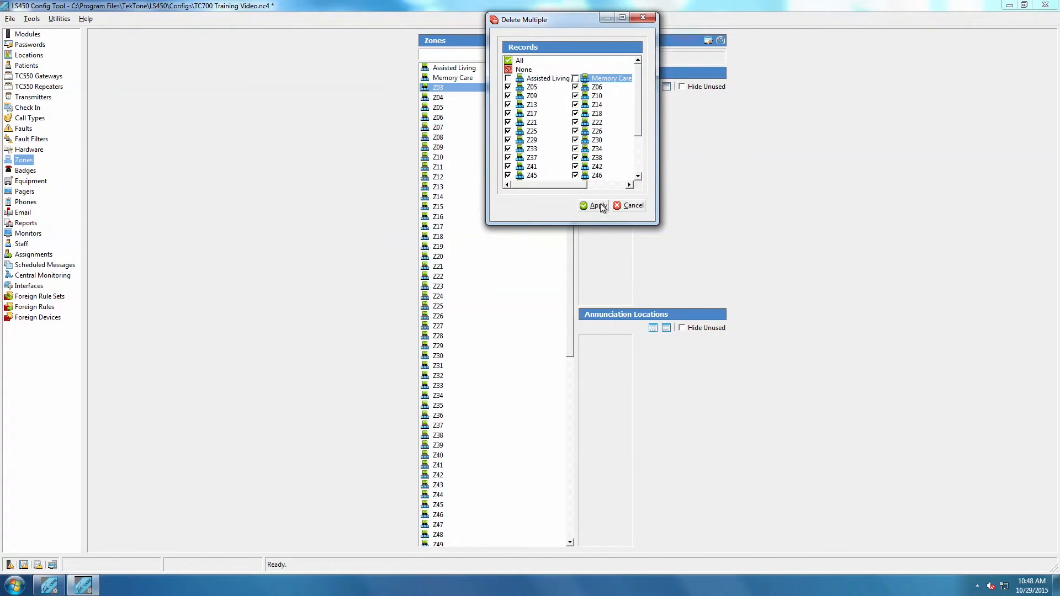
pyautogui.click(594, 205)
pyautogui.click(467, 78)
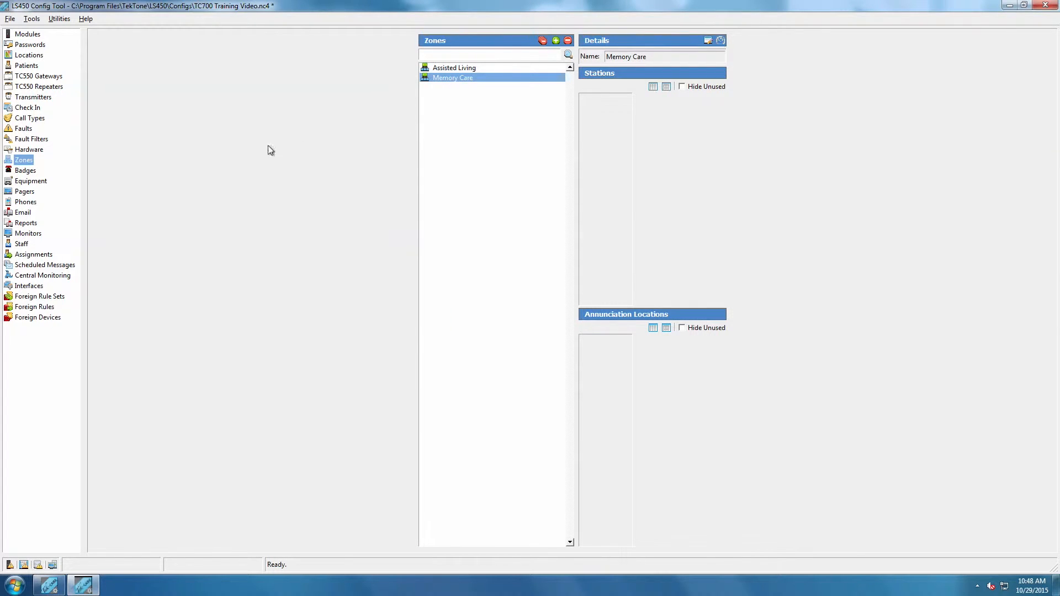
# - Enable foreign device DOOR1 and limit its zones to Memory Care
pyautogui.click(39, 318)
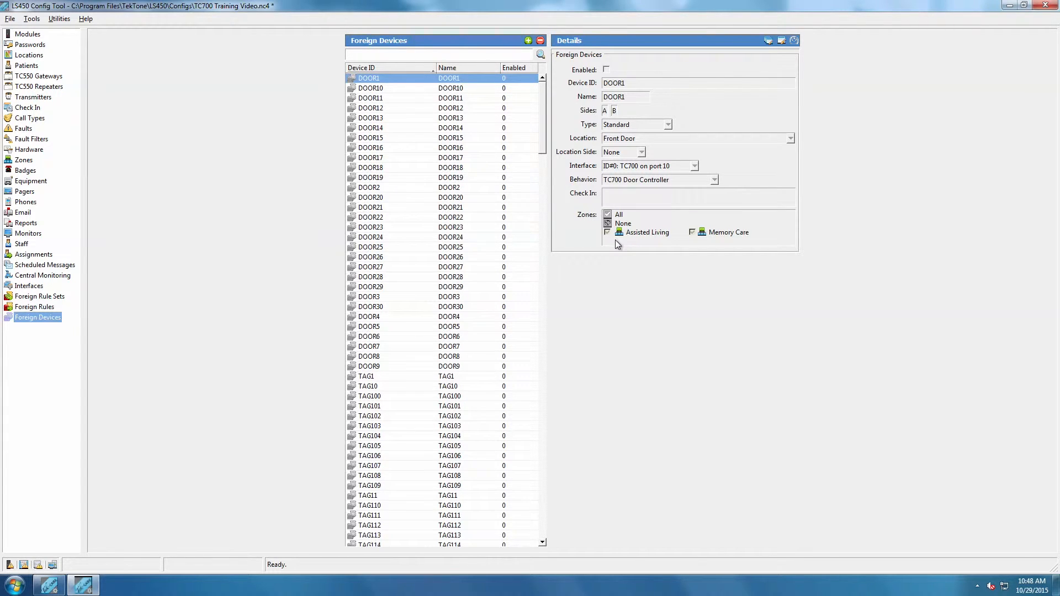
pyautogui.click(782, 41)
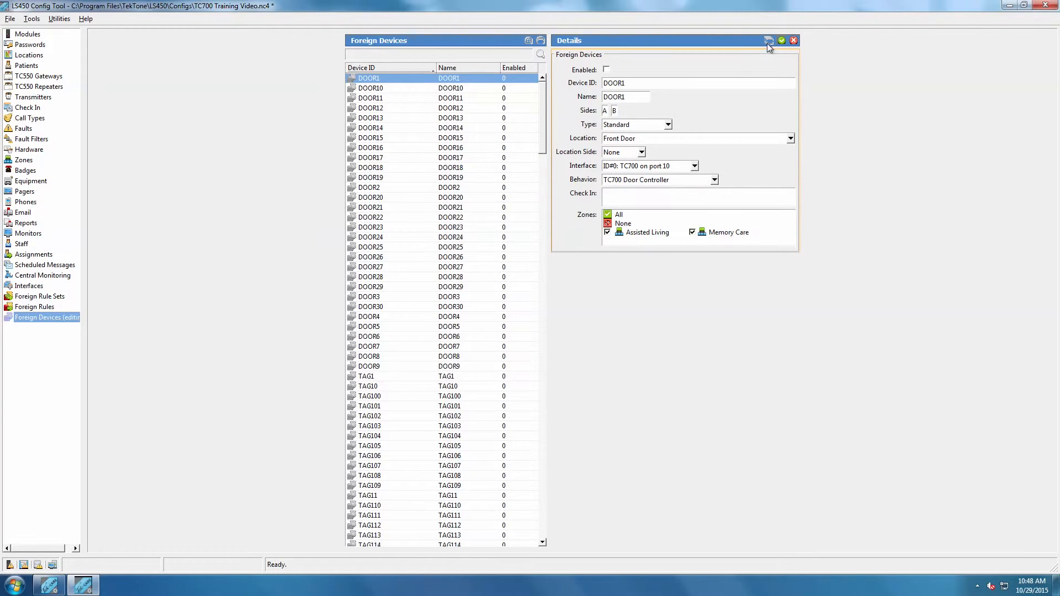
pyautogui.click(607, 71)
pyautogui.click(608, 233)
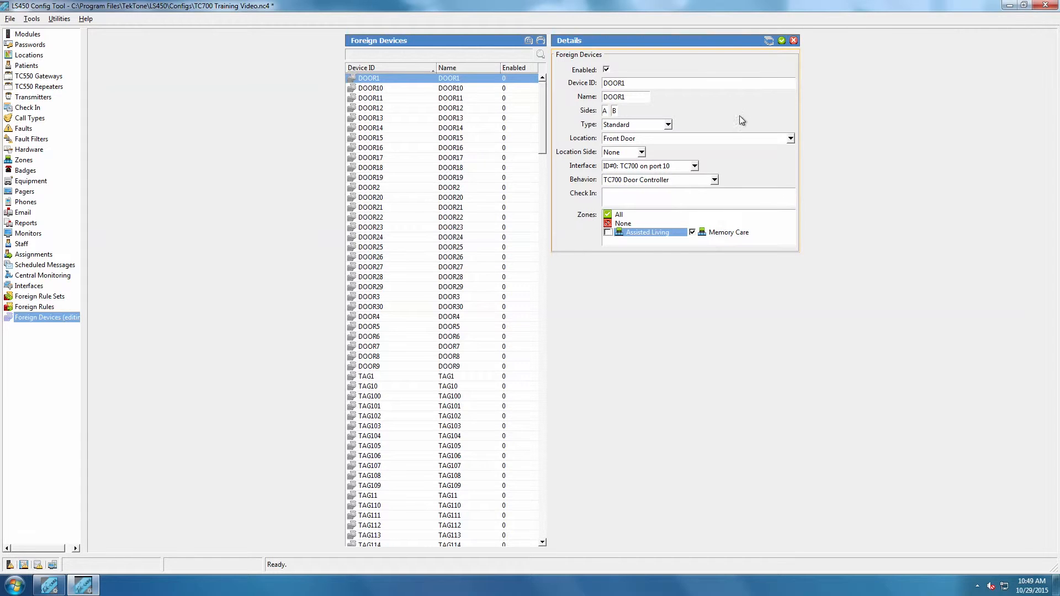
pyautogui.click(783, 40)
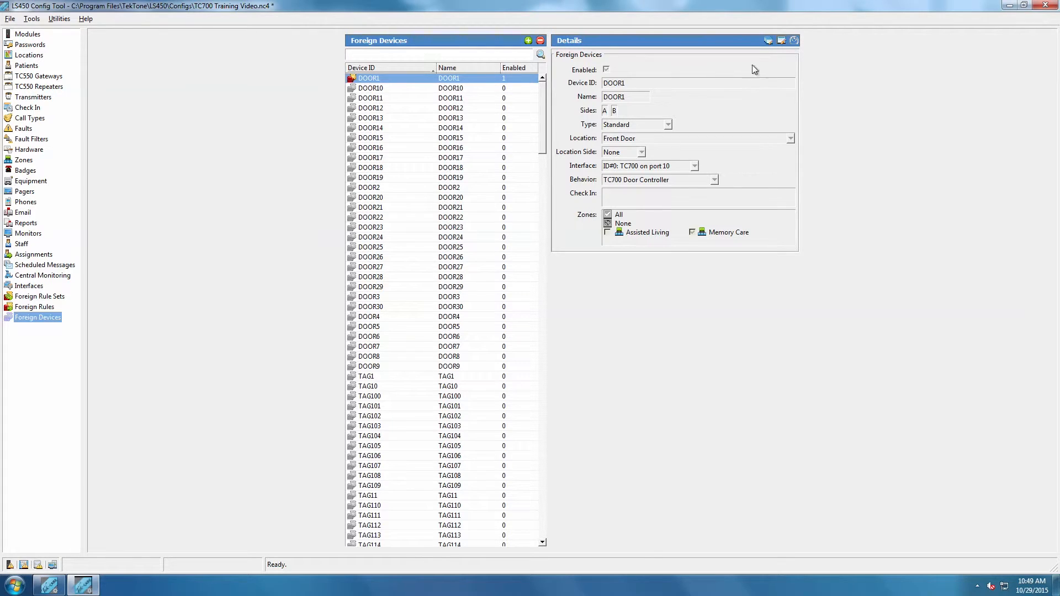
# - Edit several foreign tag devices together, including TAG1 and TAG3, enabling them and limiting their zones to Memory Care
pyautogui.click(768, 40)
pyautogui.moveTo(588, 362); pyautogui.dragTo(589, 569)
pyautogui.moveTo(492, 115); pyautogui.dragTo(487, 371)
pyautogui.click(411, 399)
pyautogui.click(511, 77)
pyautogui.click(570, 77)
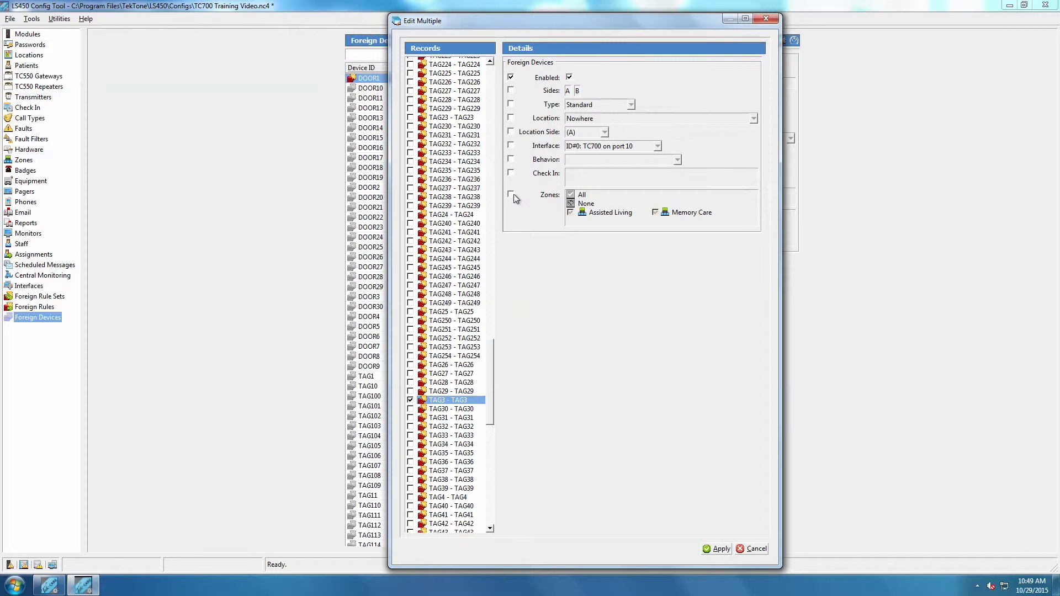
pyautogui.click(511, 194)
pyautogui.click(571, 213)
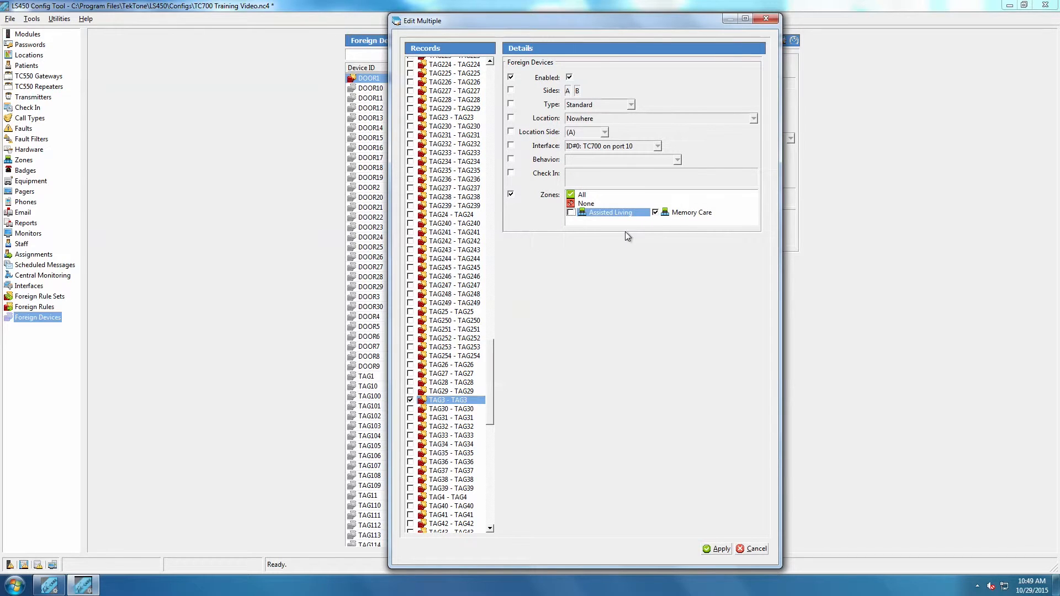
pyautogui.click(718, 549)
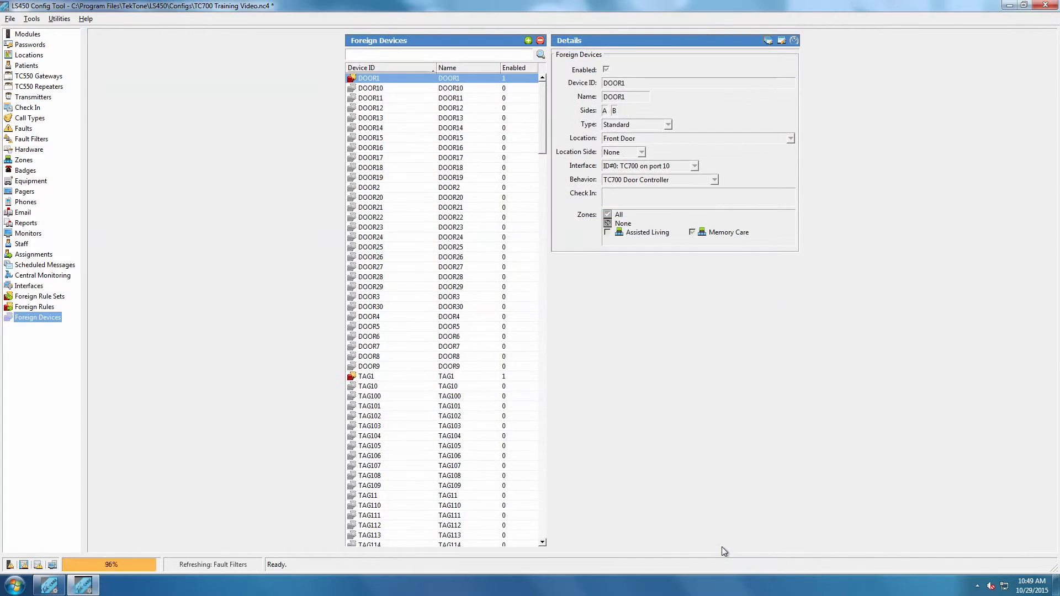
# - Add the first patient with the matching portrait image and full name, and assign tag device TAG1
pyautogui.click(28, 66)
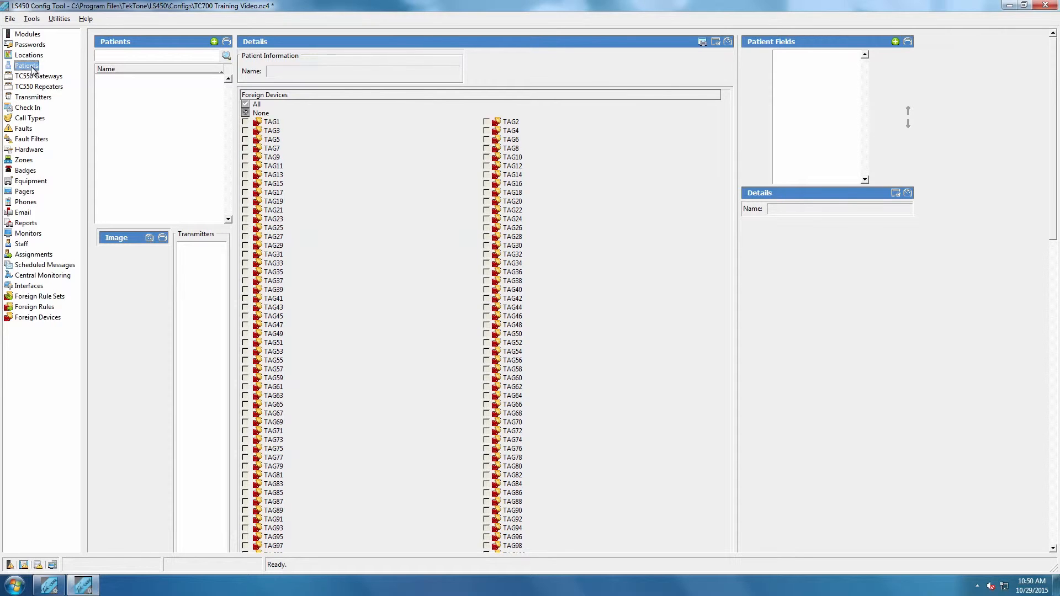
pyautogui.click(215, 43)
pyautogui.click(149, 237)
pyautogui.click(140, 144)
pyautogui.click(344, 259)
pyautogui.click(314, 68)
pyautogui.write('Aaron Andrews')
pyautogui.click(245, 122)
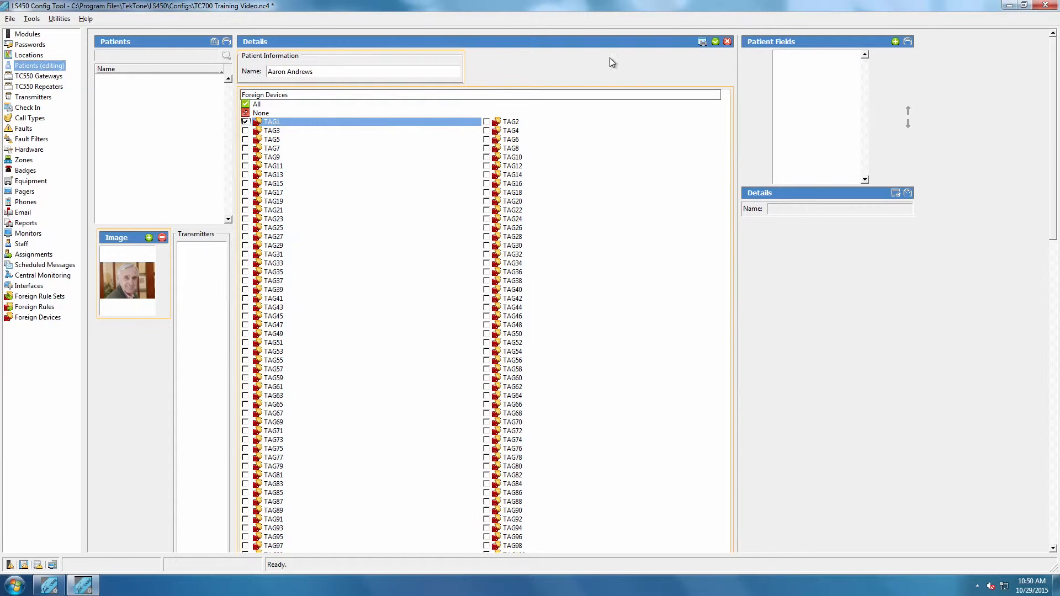
pyautogui.click(715, 43)
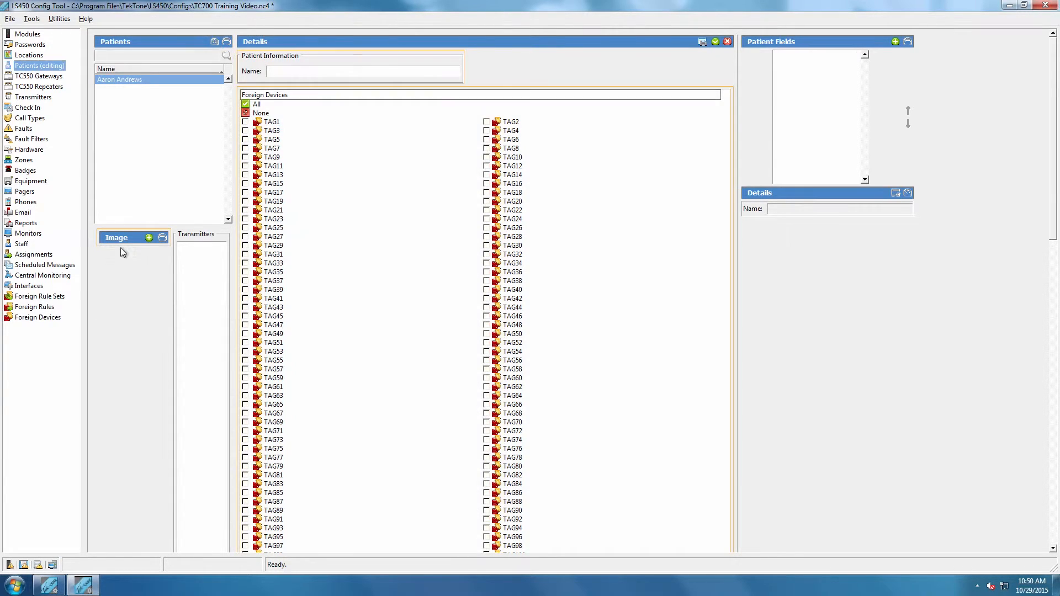
# - Add the second patient with the matching portrait image and full name, and assign tag device TAG2
pyautogui.click(149, 237)
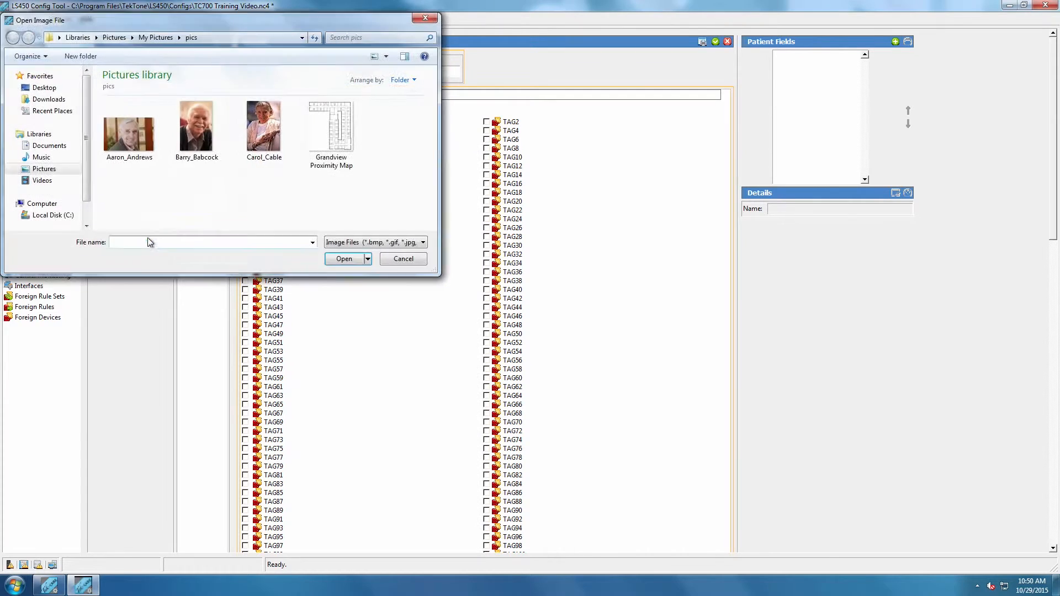
pyautogui.click(193, 153)
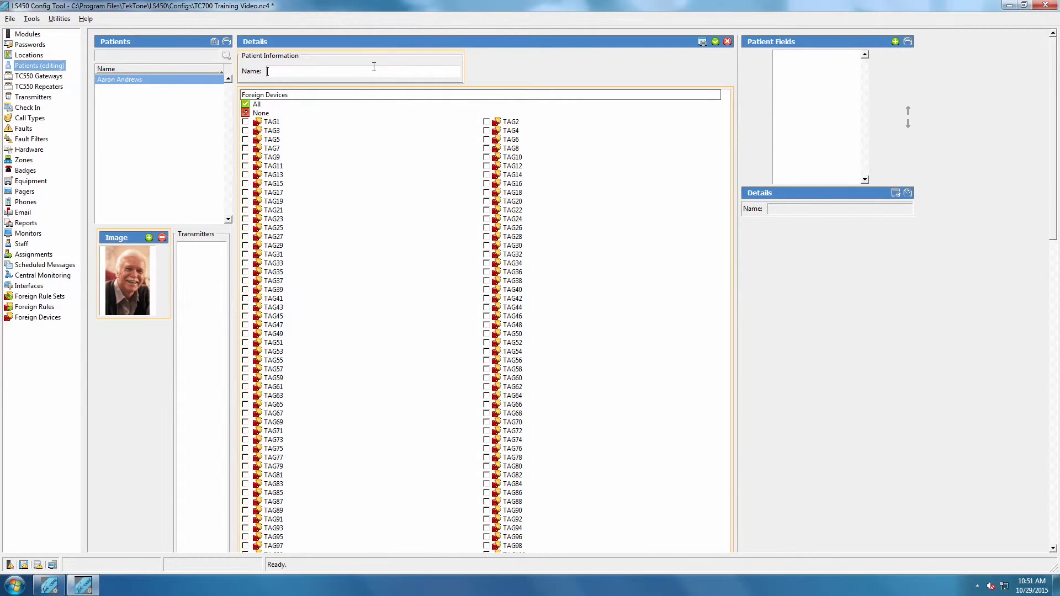
pyautogui.click(486, 122)
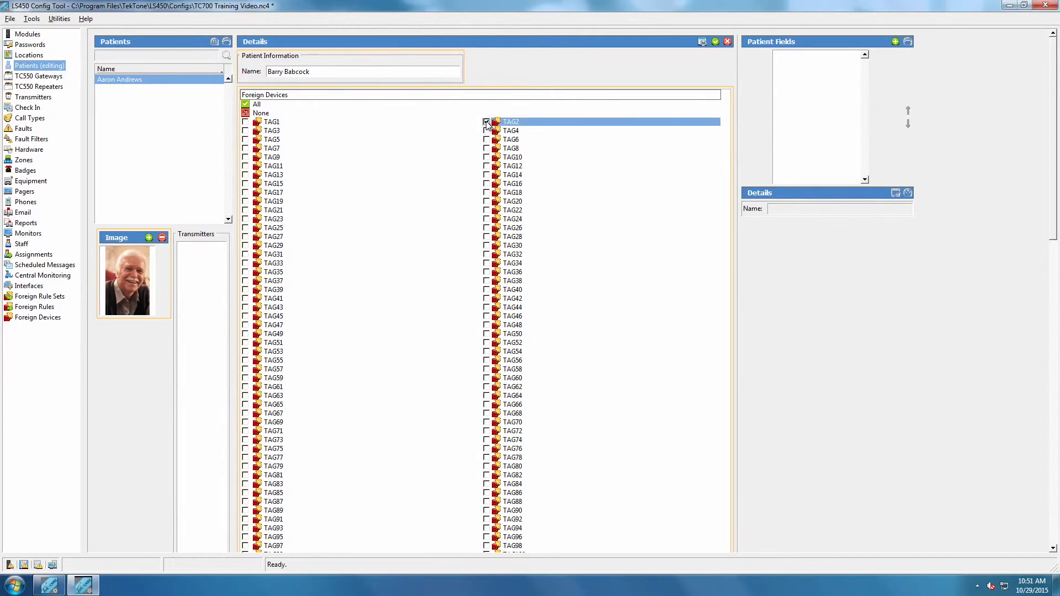
pyautogui.click(715, 42)
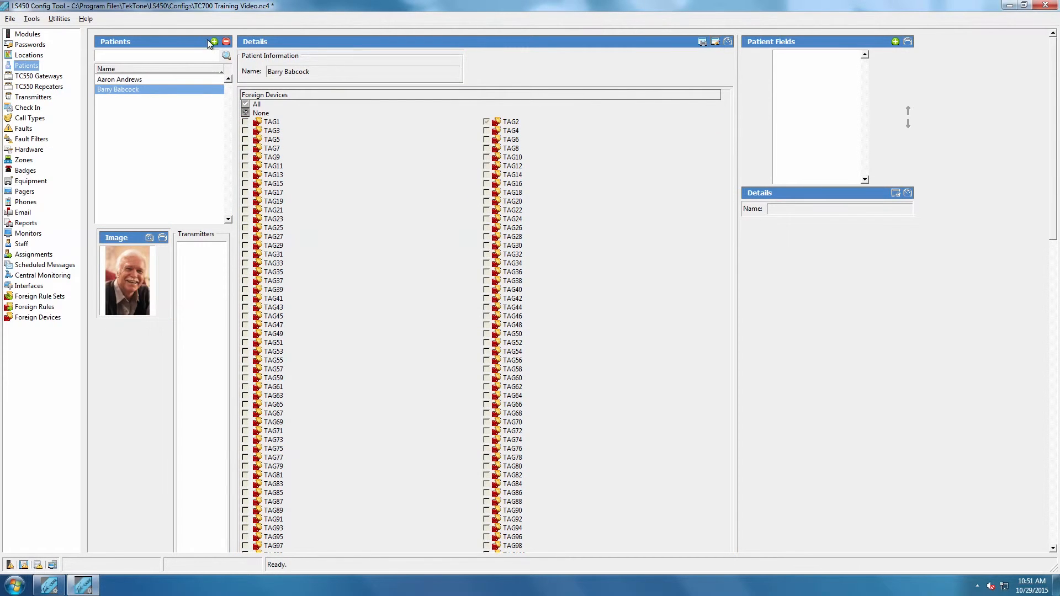
# - Add the third patient with the matching portrait image and full name, and assign tag device TAG3
pyautogui.click(213, 41)
pyautogui.click(150, 238)
pyautogui.click(266, 133)
pyautogui.click(343, 259)
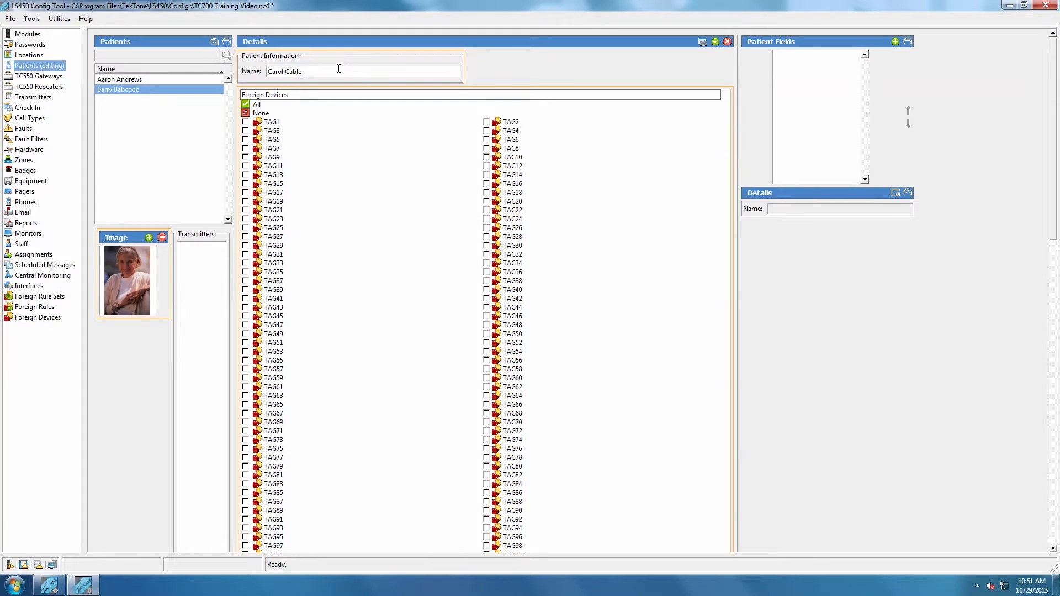
pyautogui.click(251, 133)
pyautogui.click(716, 41)
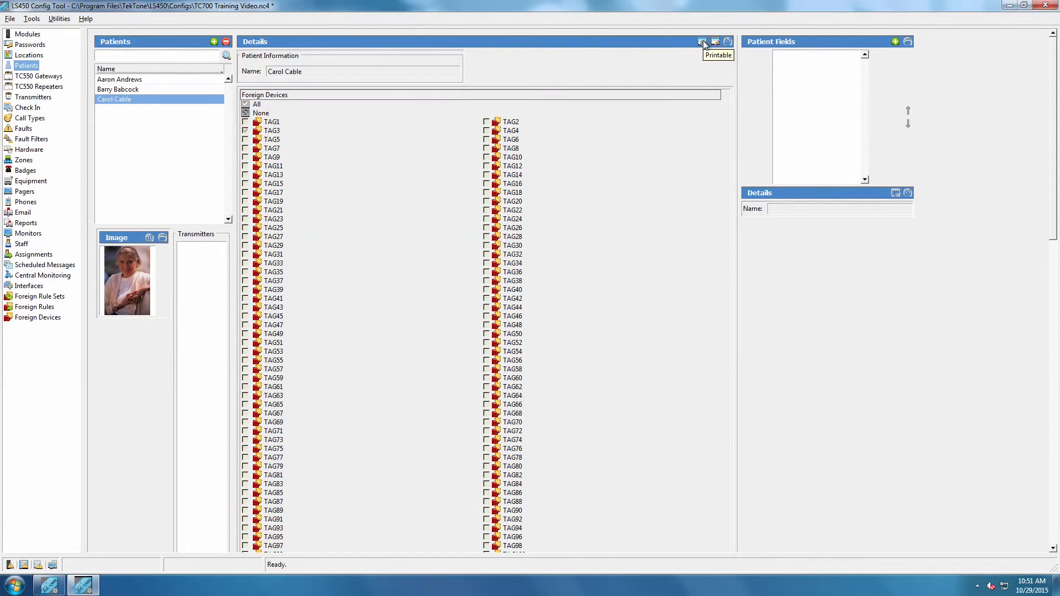
pyautogui.click(129, 83)
pyautogui.click(139, 99)
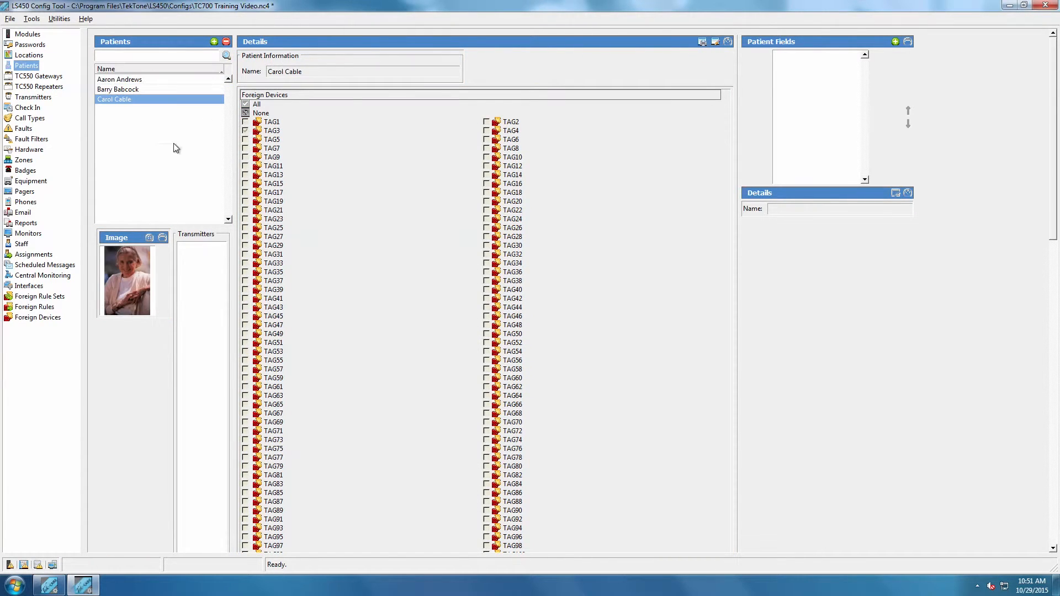
# - Edit the TC700 interface's port, trying 8 and restoring 10
pyautogui.click(28, 286)
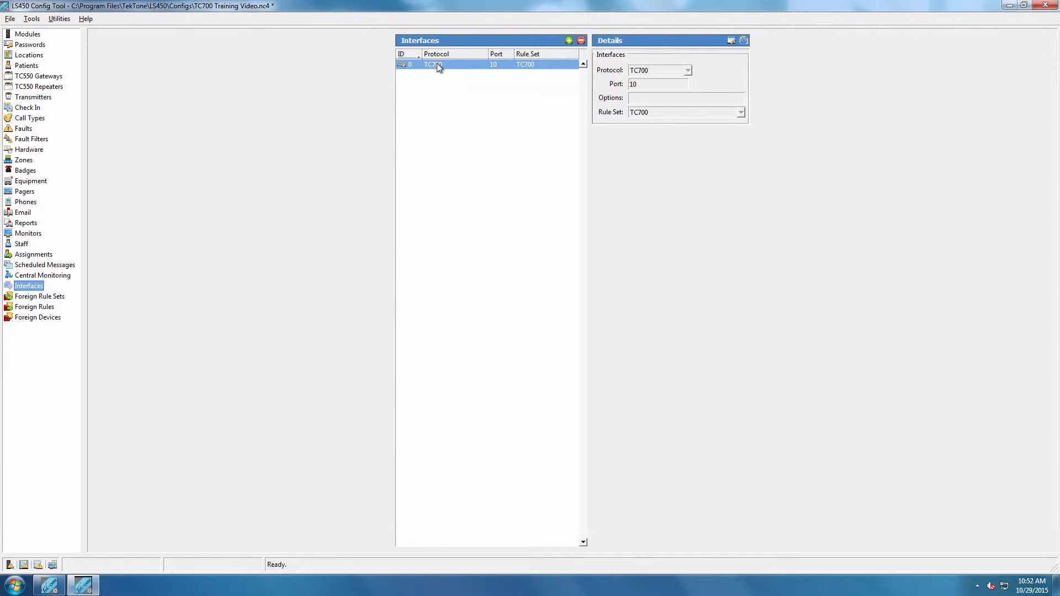
pyautogui.click(732, 41)
pyautogui.write('8')
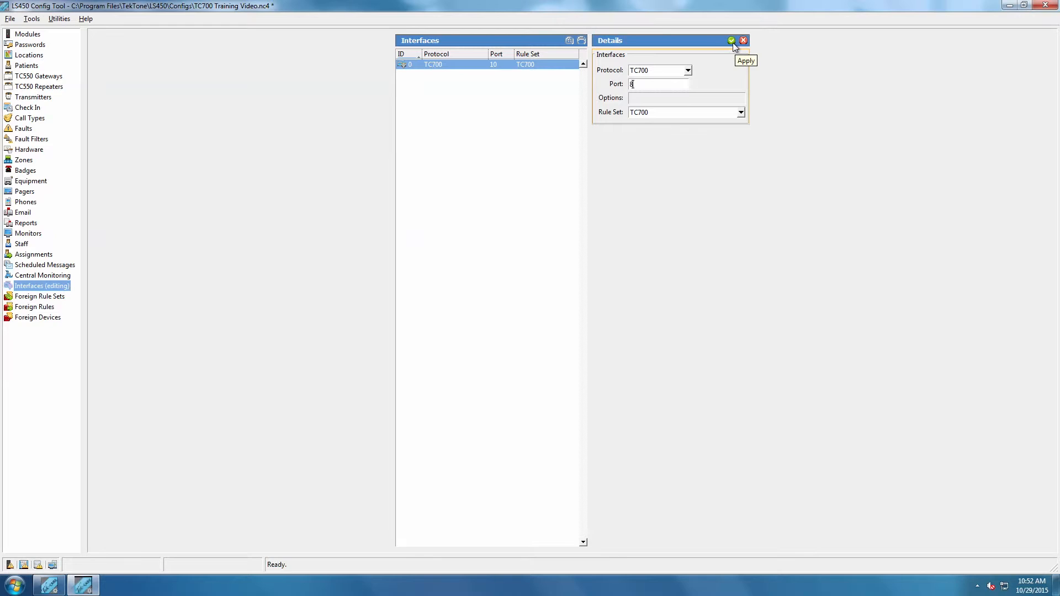
pyautogui.press('BackSpace')
pyautogui.write('10')
pyautogui.click(731, 41)
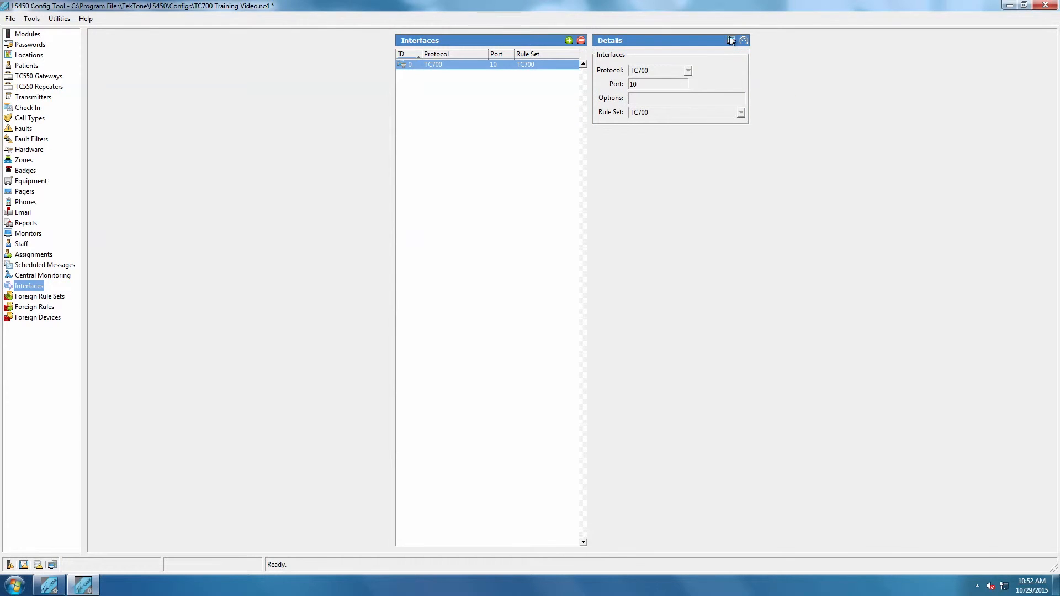
# - Save the TC700 Training Video configuration
pyautogui.click(8, 21)
pyautogui.click(34, 101)
# - Minimize the Config Tool windows and launch LS576 Event Monitor as a stand-alone system with facility network interface 10.1.30.37
pyautogui.click(1007, 6)
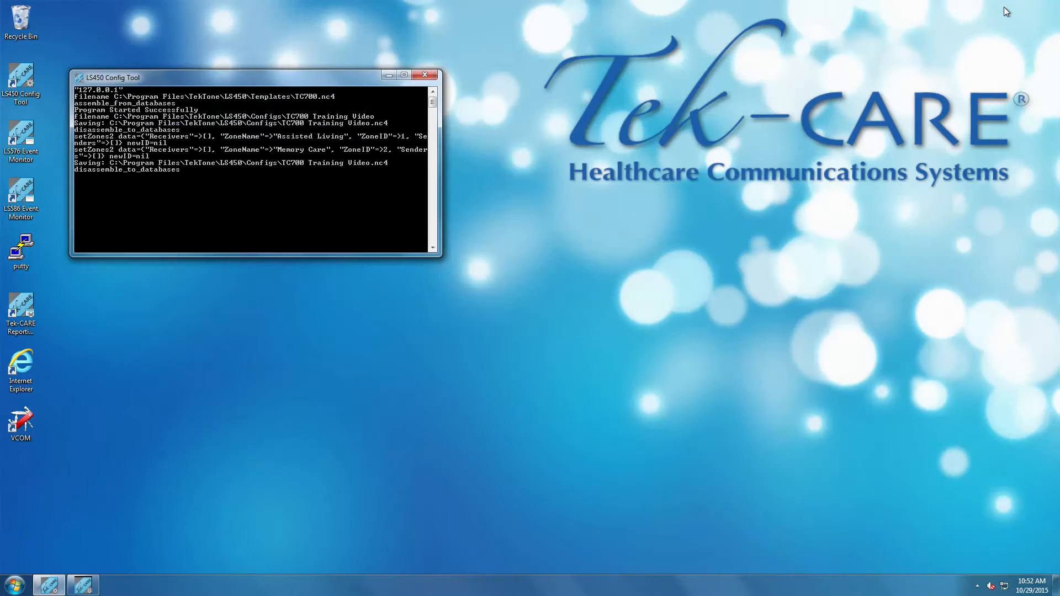
pyautogui.click(385, 76)
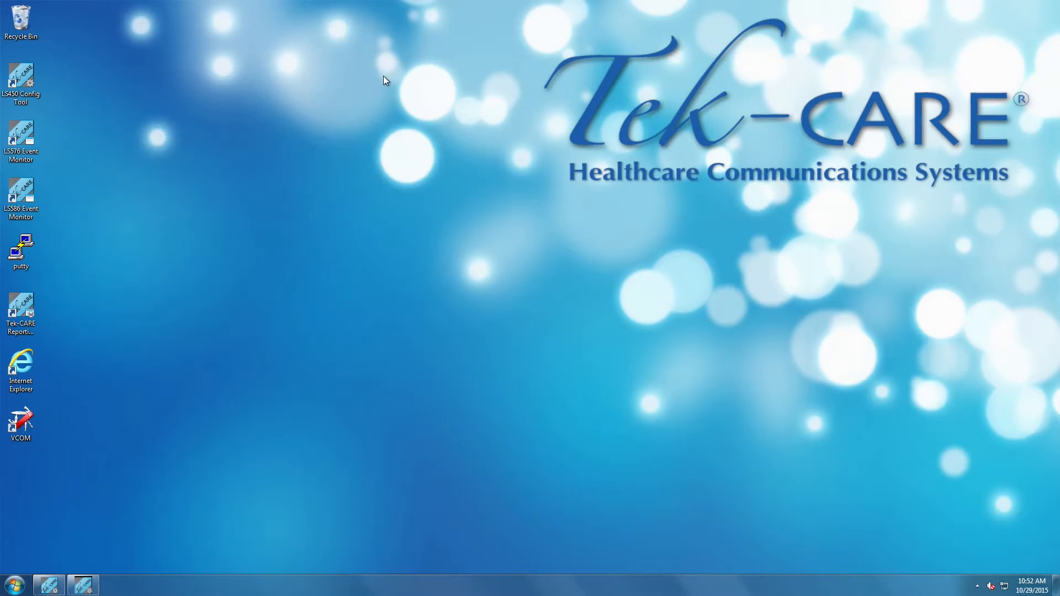
pyautogui.doubleClick(25, 135)
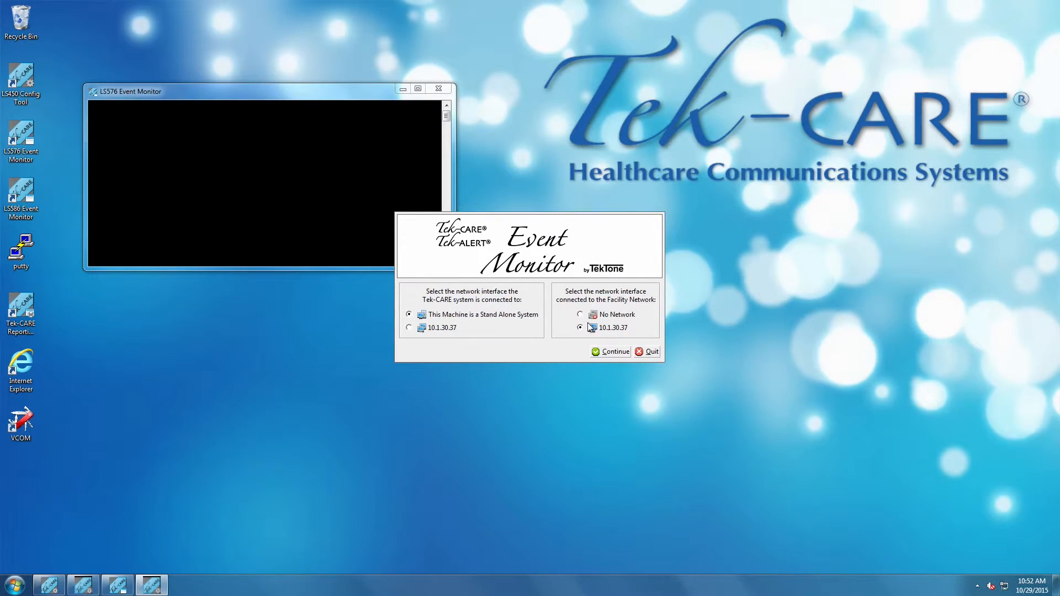
pyautogui.click(611, 352)
# - Switch back to LS450 Config Tool and commit the configuration to the system
pyautogui.click(71, 590)
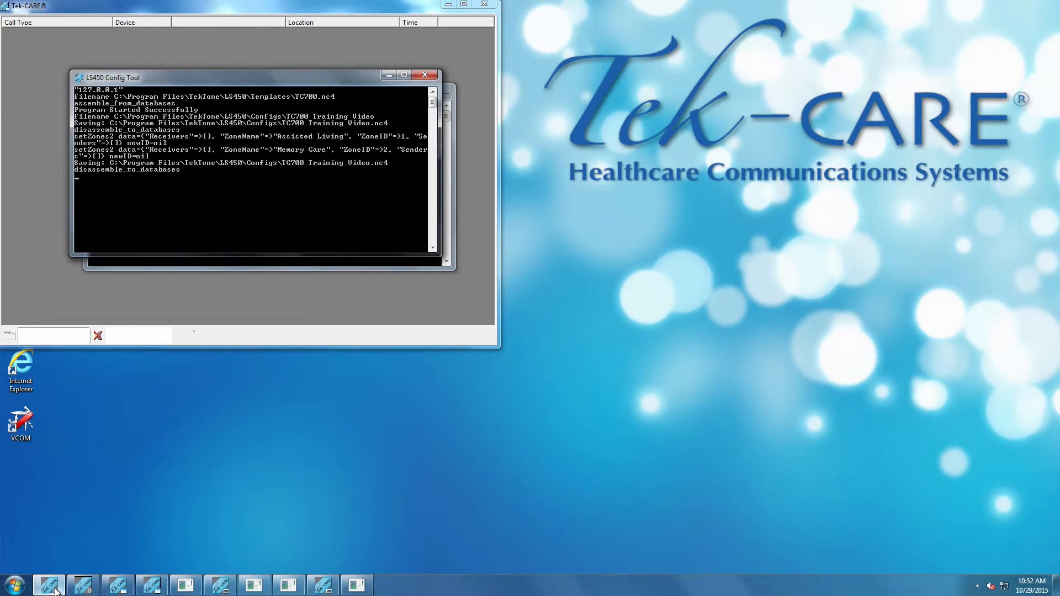
pyautogui.click(77, 587)
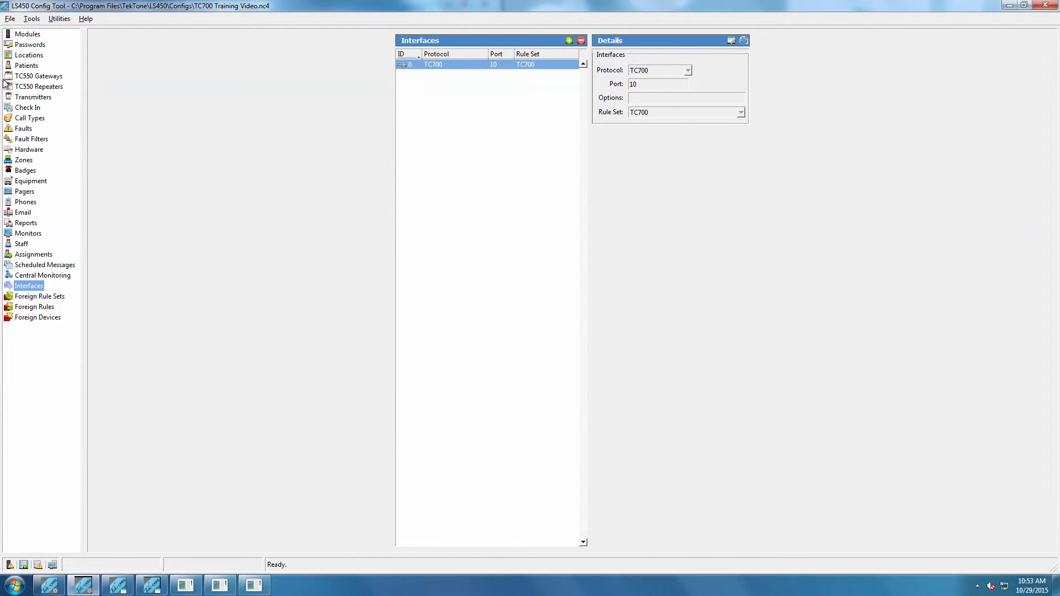
pyautogui.click(10, 19)
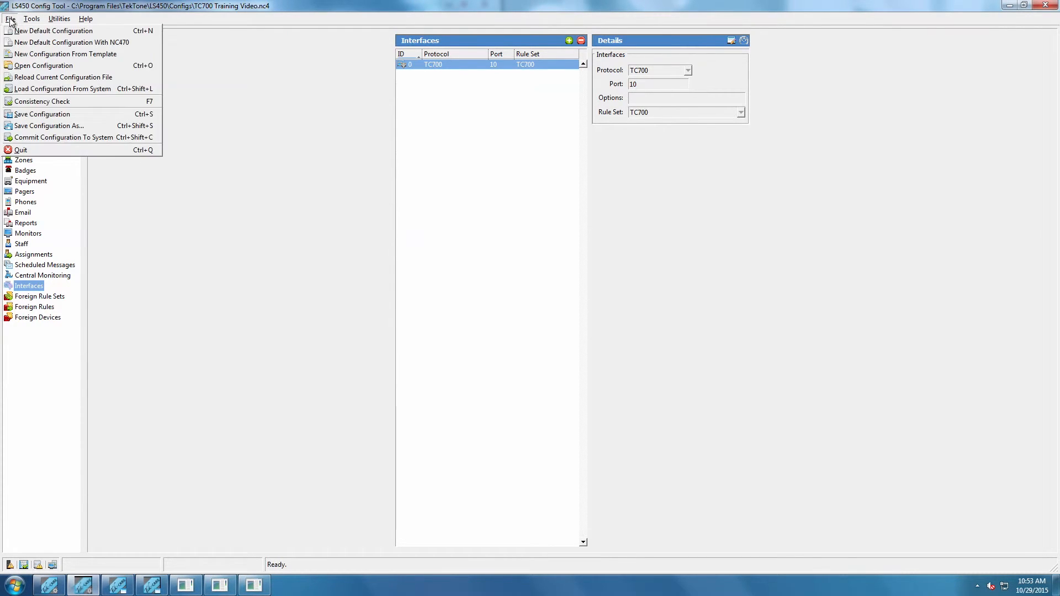
pyautogui.click(52, 136)
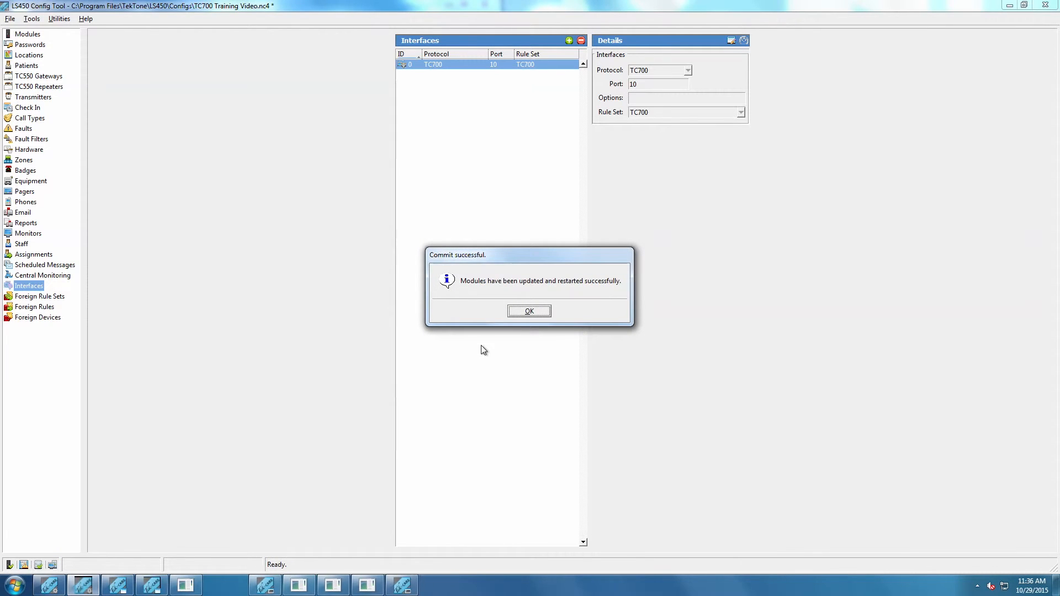
pyautogui.click(528, 310)
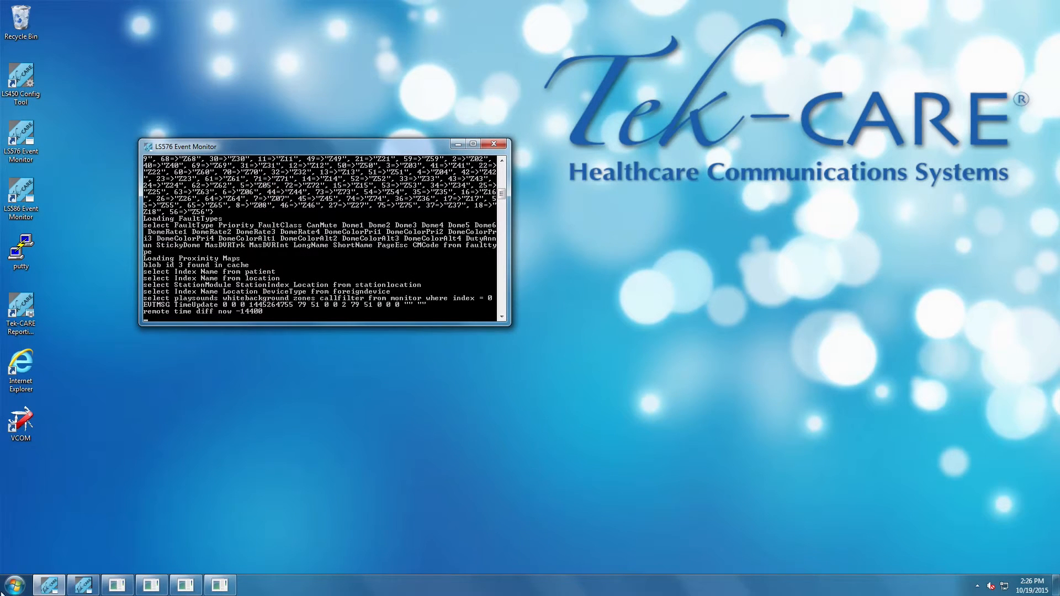
# - Switch to the Tek-CARE event monitor window and maximize it
pyautogui.click(82, 586)
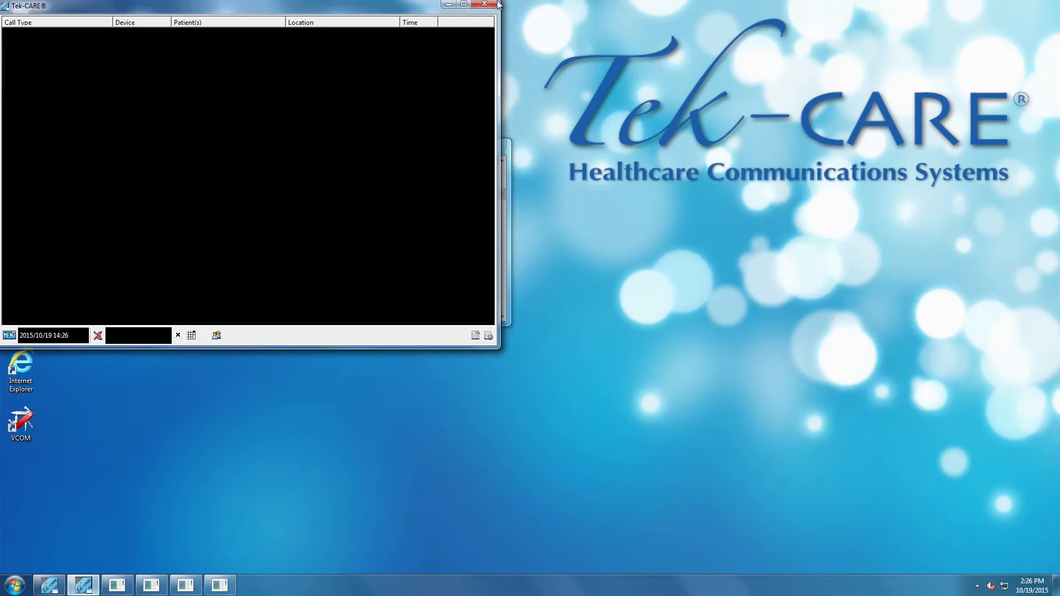
pyautogui.click(463, 4)
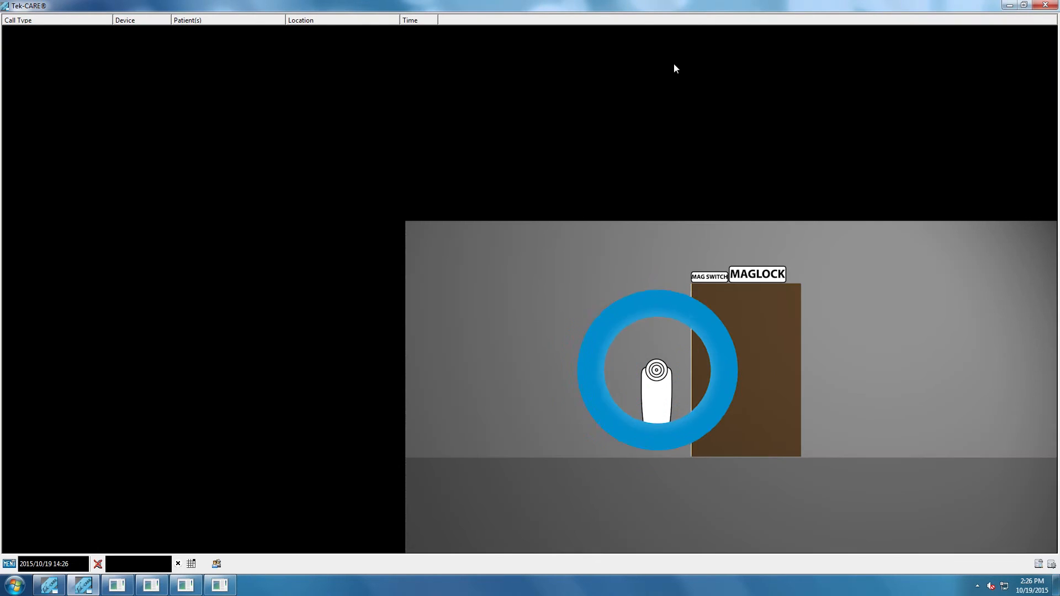